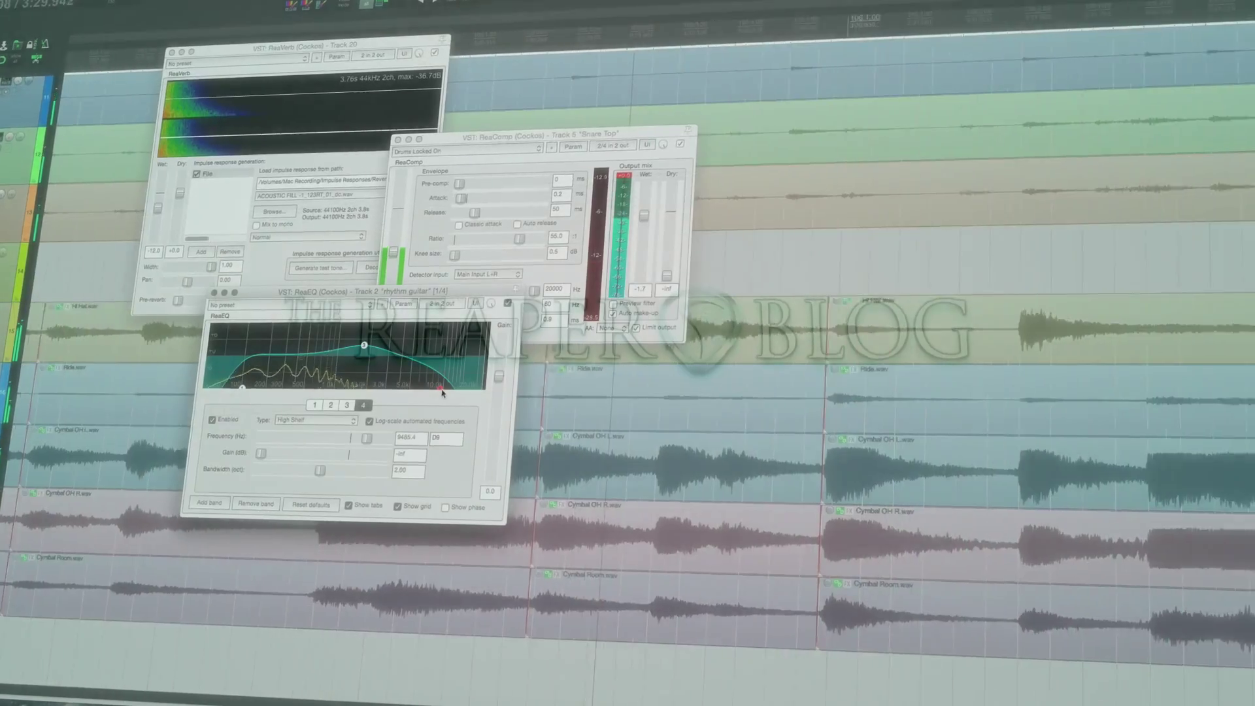
# Begin from an empty, unsaved REAPER project with no tracks
pyautogui.moveTo(441, 389); pyautogui.dragTo(467, 390)
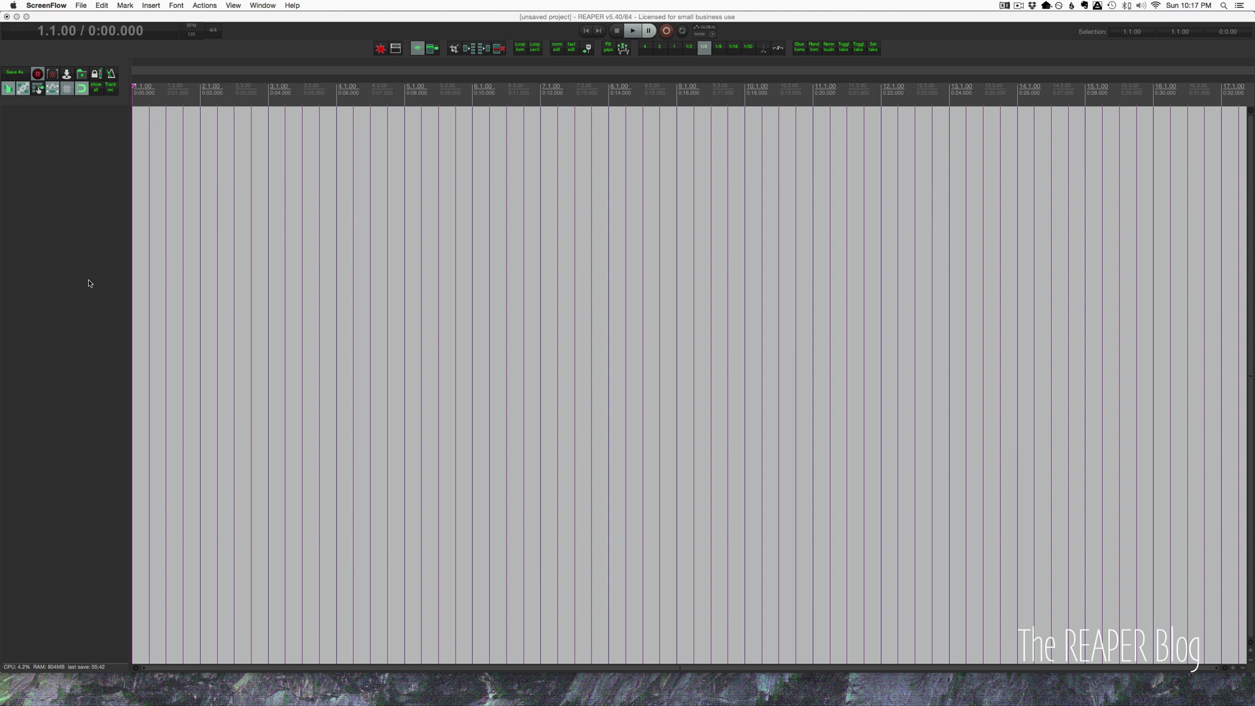
# Insert VSTi: EZdrummer (Toontrack) (32 out) as a virtual instrument on a new track
pyautogui.rightClick(81, 224)
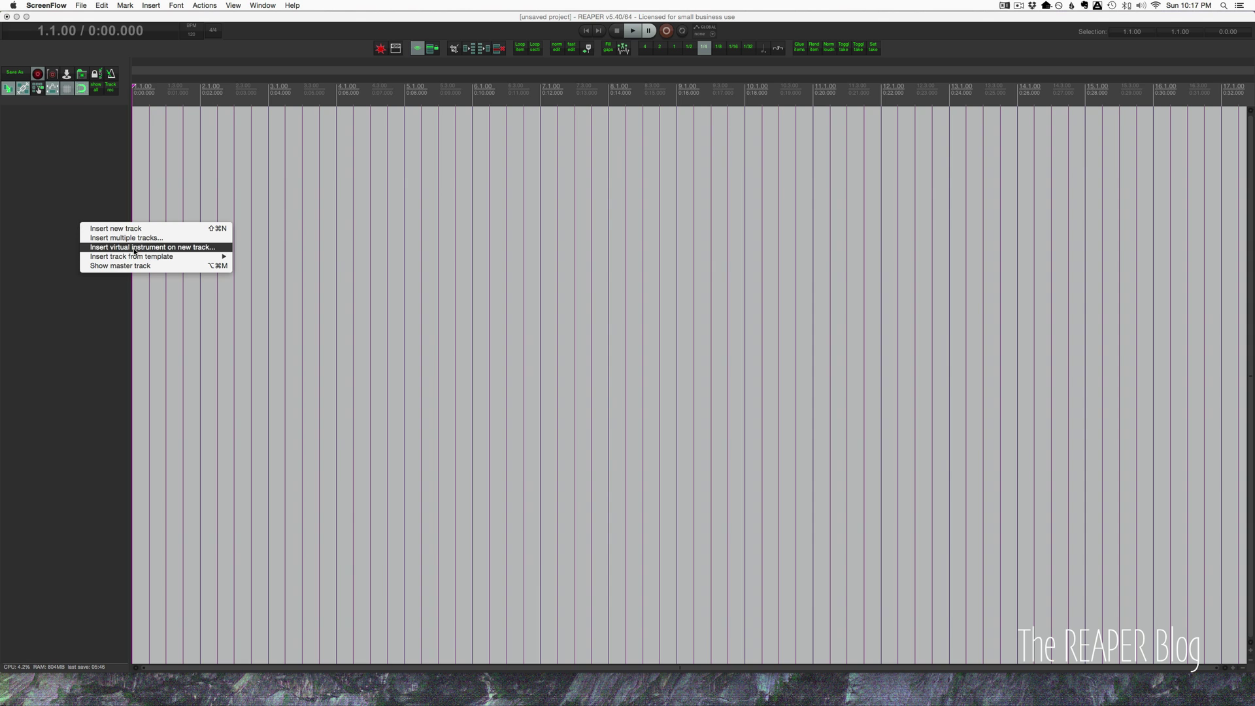
pyautogui.click(134, 248)
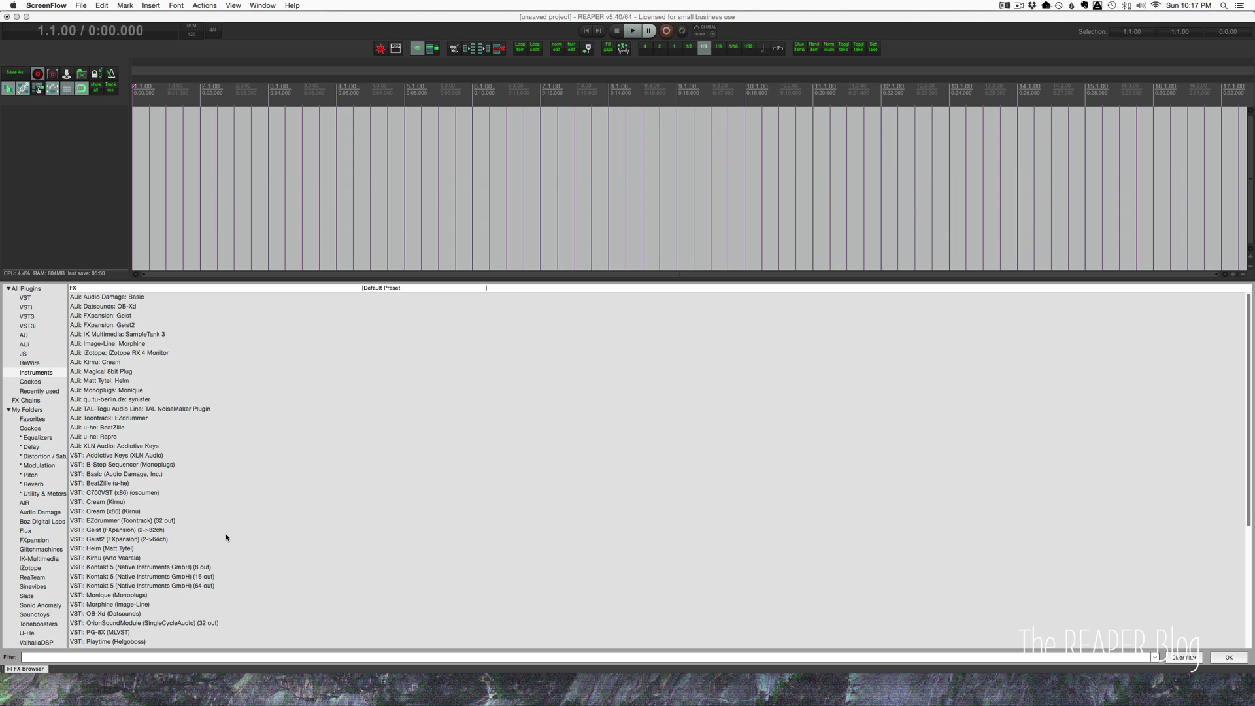
pyautogui.scroll(-1, 226, 538)
pyautogui.scroll(-3, 226, 537)
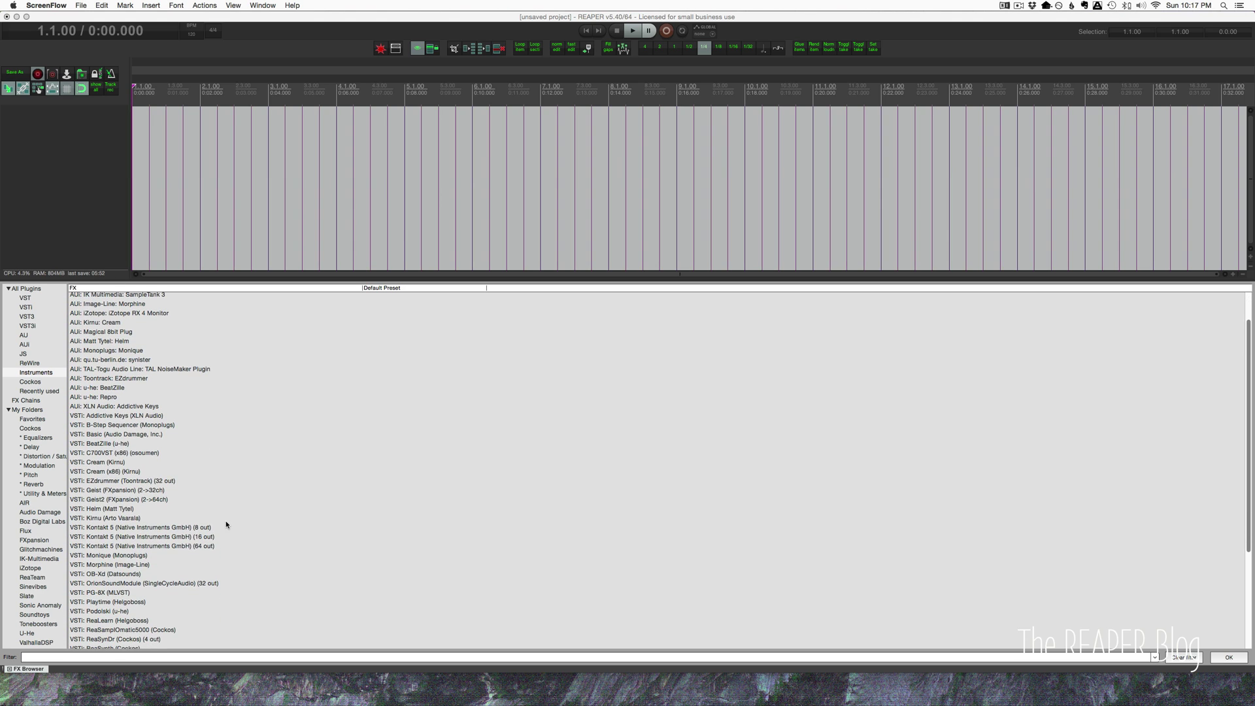
pyautogui.scroll(-1, 224, 528)
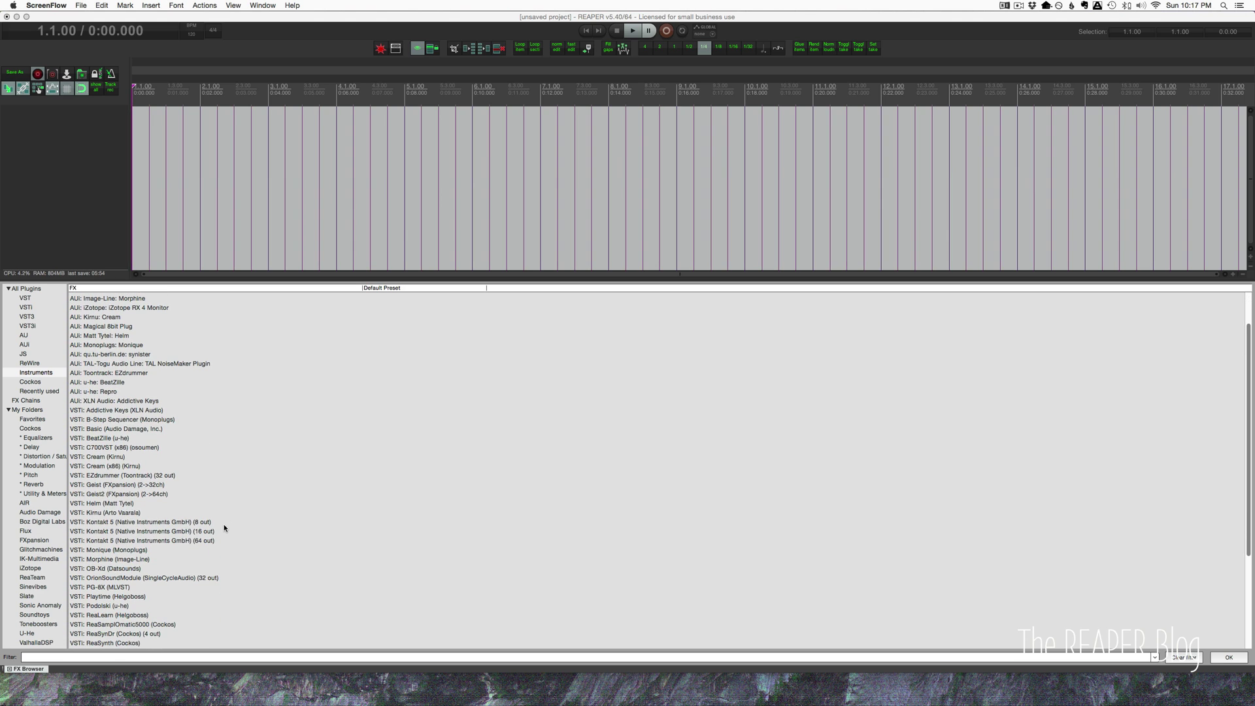
pyautogui.click(162, 476)
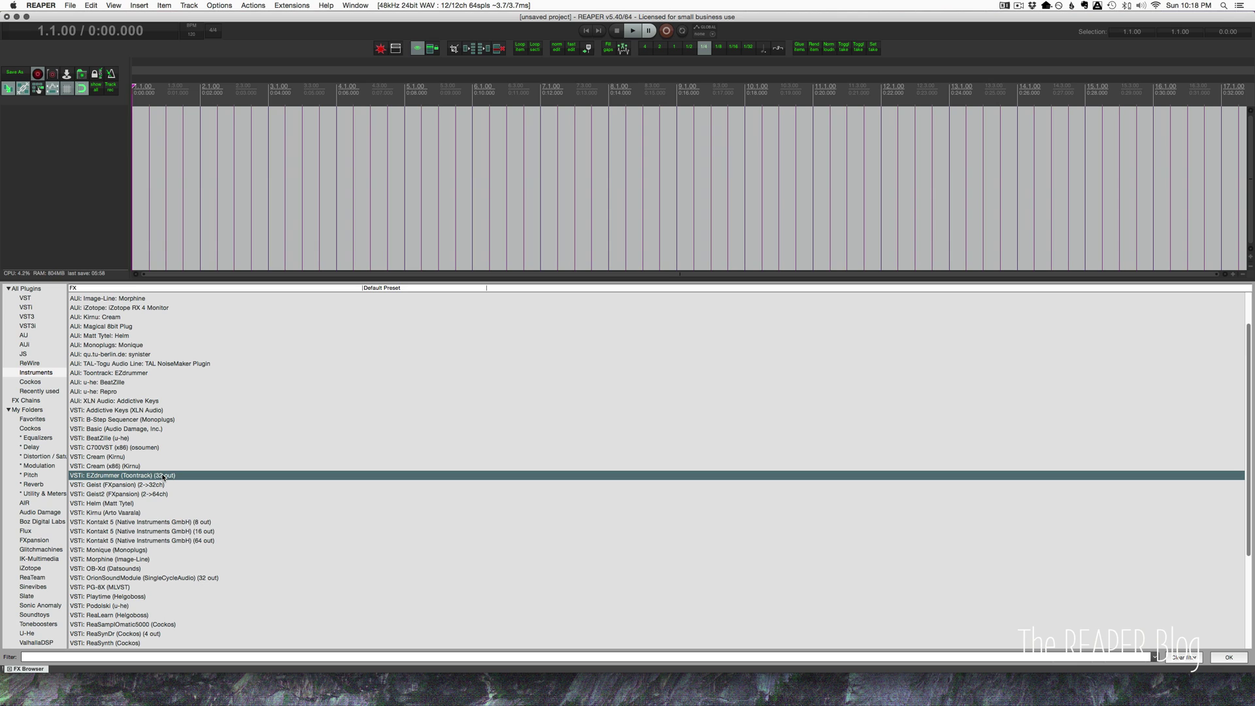
pyautogui.scroll(-1, 163, 476)
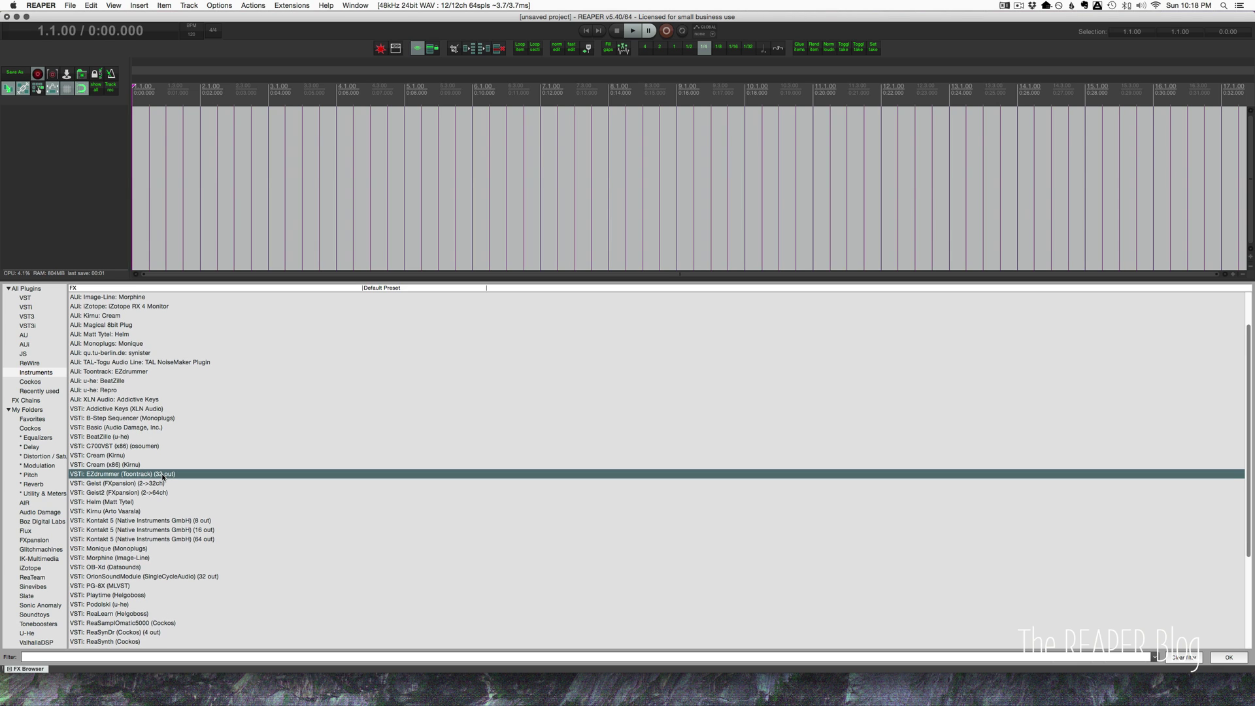
pyautogui.doubleClick(162, 474)
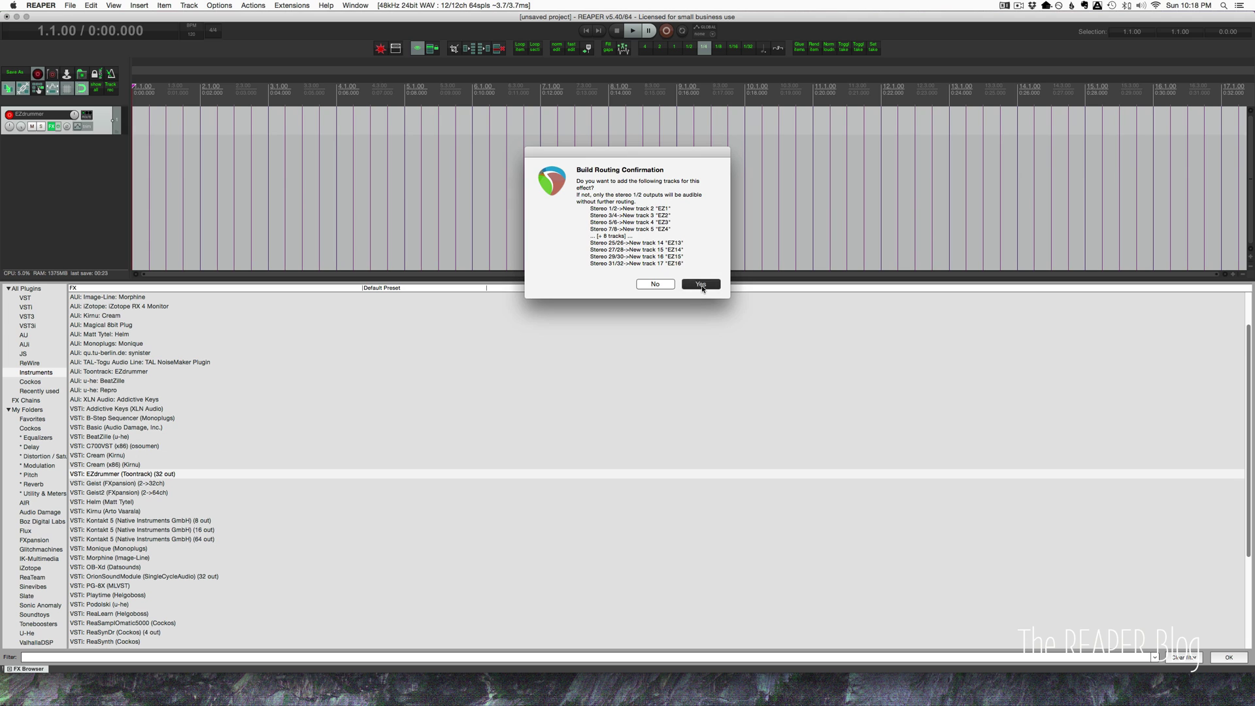
# Build the sixteen EZ1–EZ16 output tracks and float the EZdrummer window, closing the FX chain and browser
pyautogui.click(700, 284)
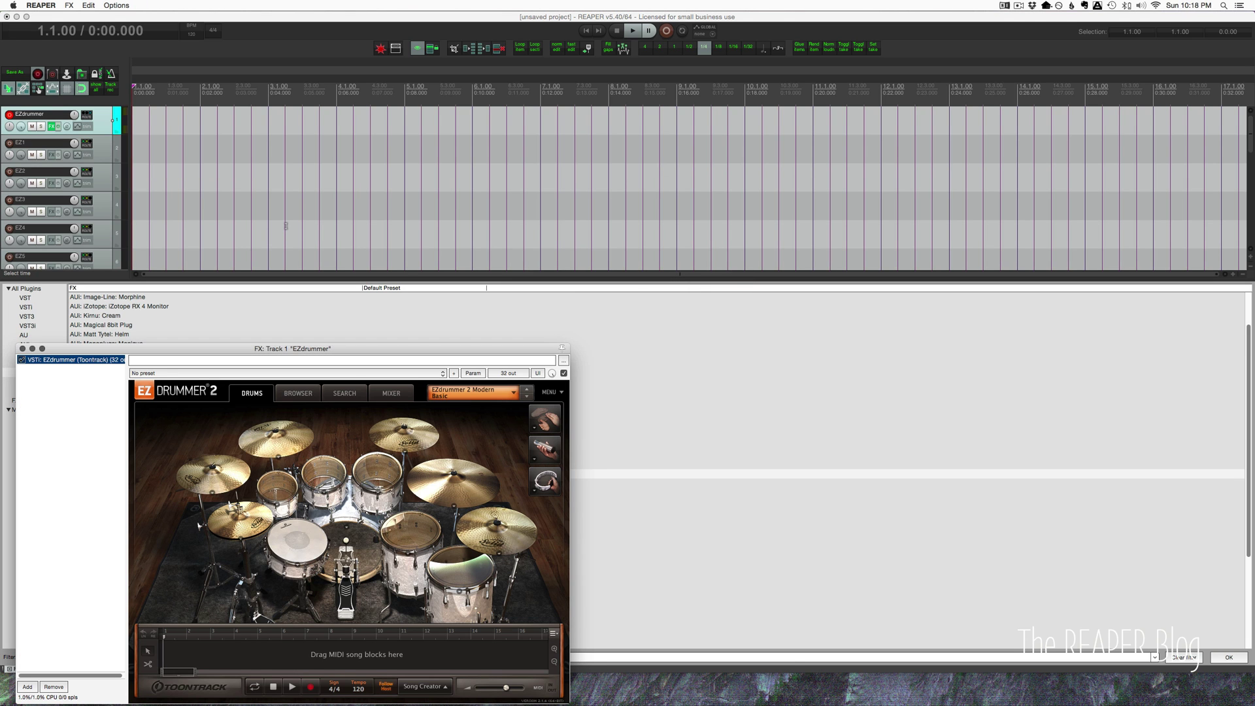
pyautogui.moveTo(367, 347); pyautogui.dragTo(817, 77)
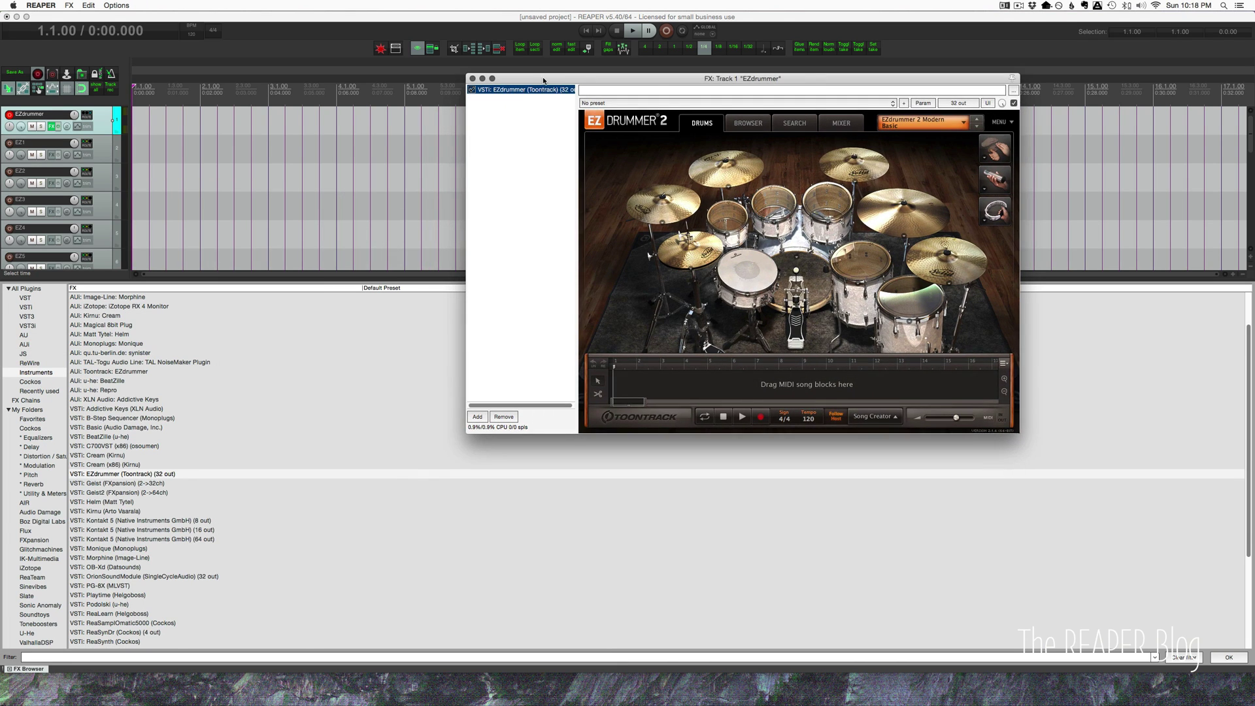
pyautogui.hotkey('ctrl', 'f')
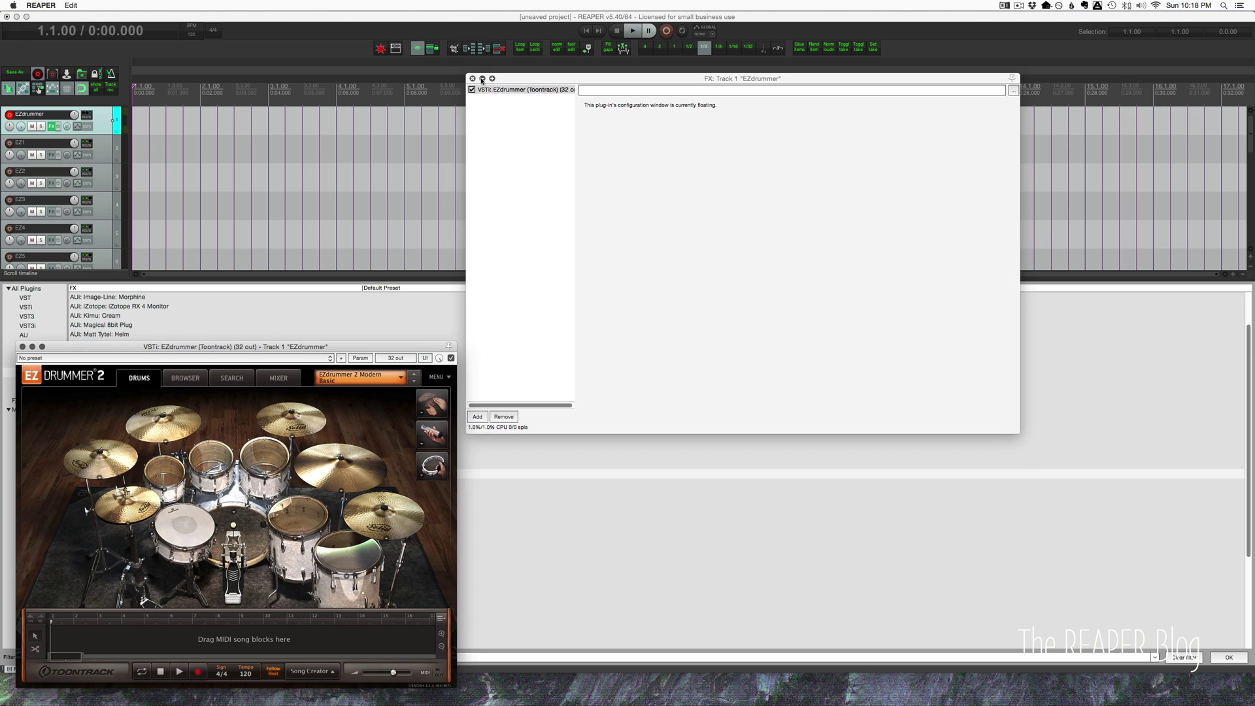
pyautogui.click(473, 78)
pyautogui.moveTo(343, 347); pyautogui.dragTo(800, 90)
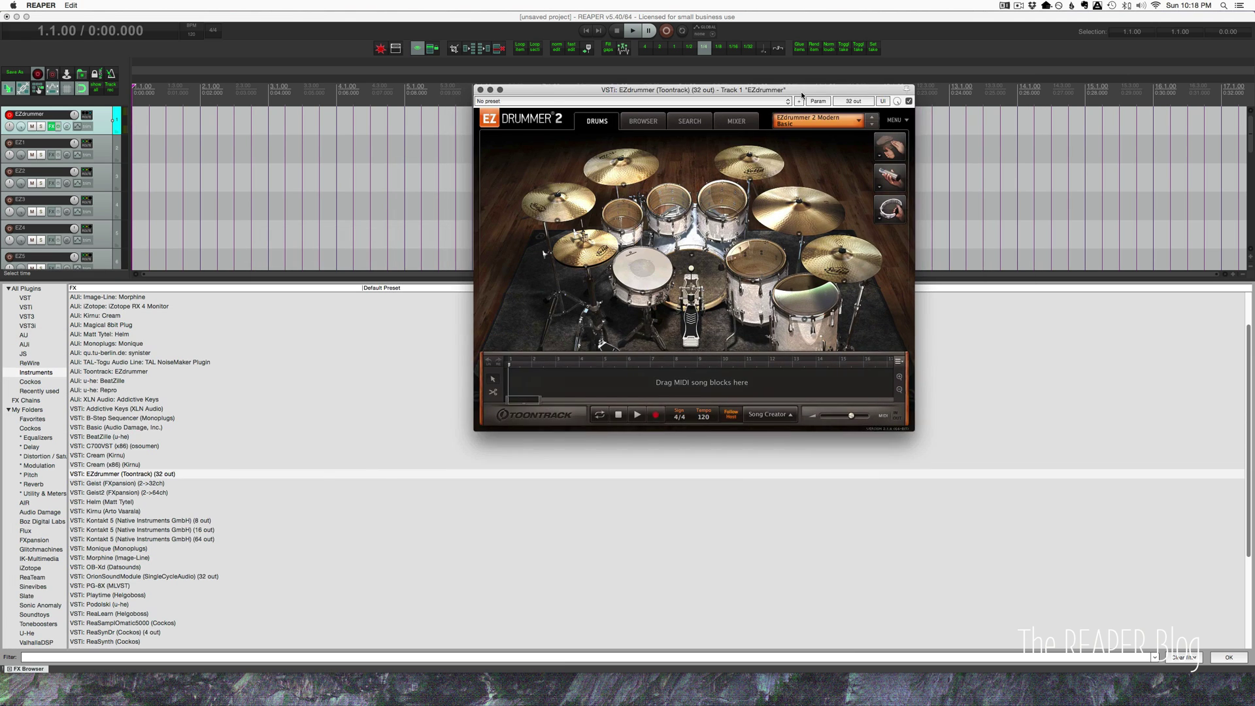
pyautogui.click(392, 232)
pyautogui.hotkey('alt', 'd')
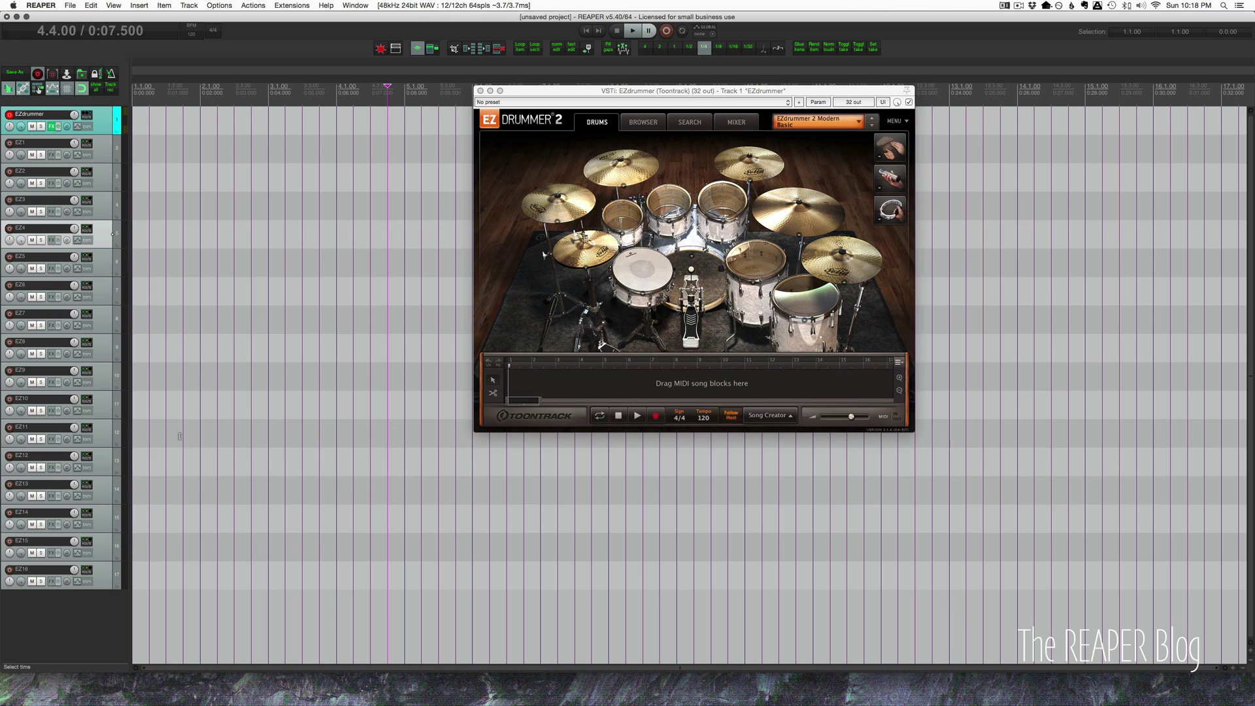
# Select the EZdrummer track and audition the snare and kick drums
pyautogui.click(102, 579)
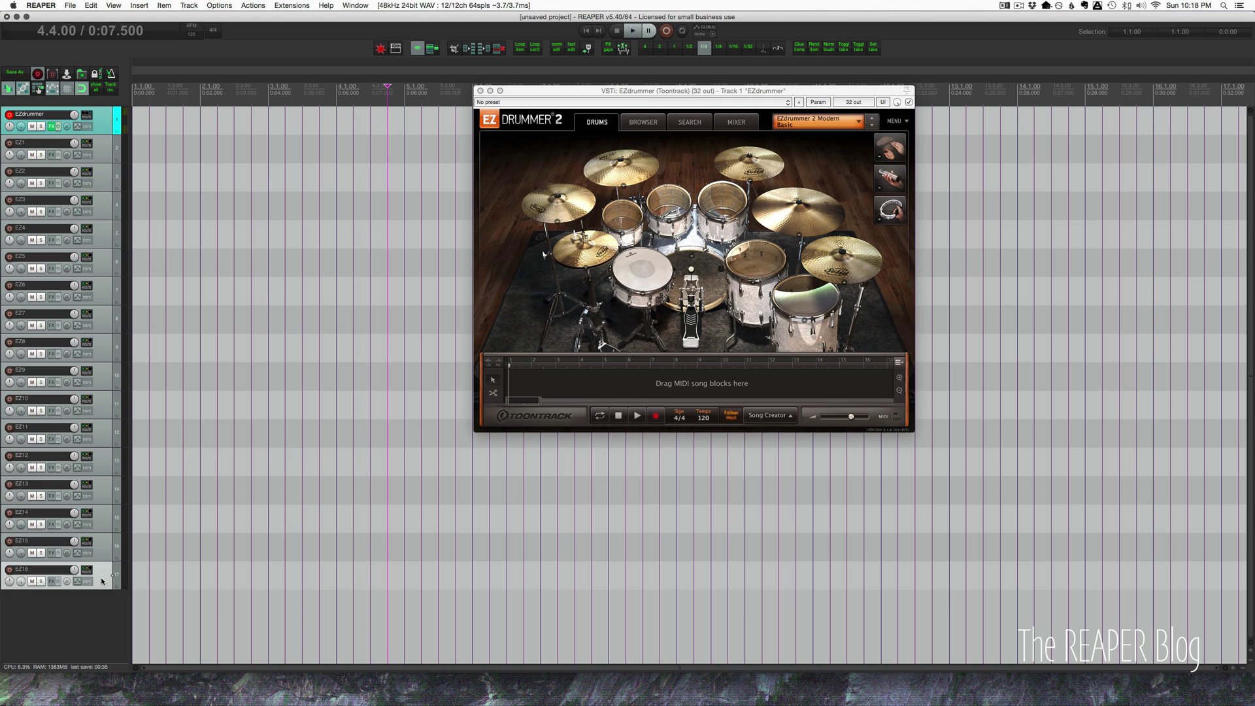
pyautogui.click(92, 109)
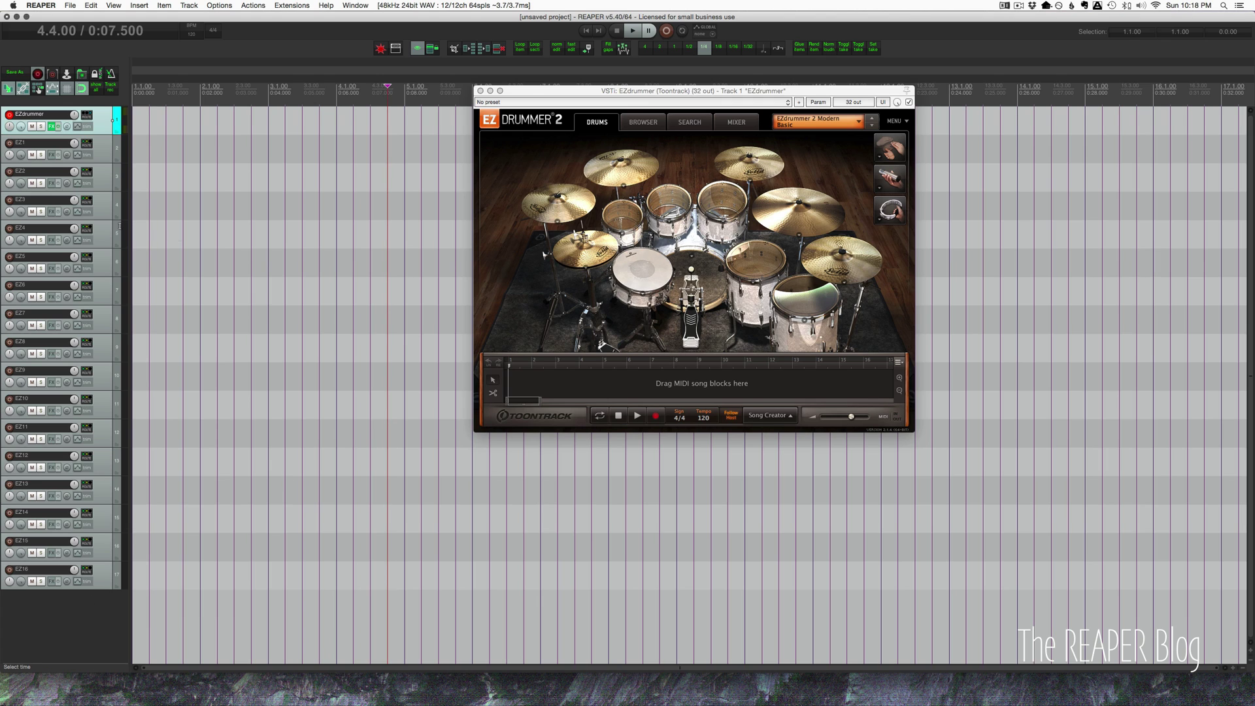
pyautogui.click(643, 268)
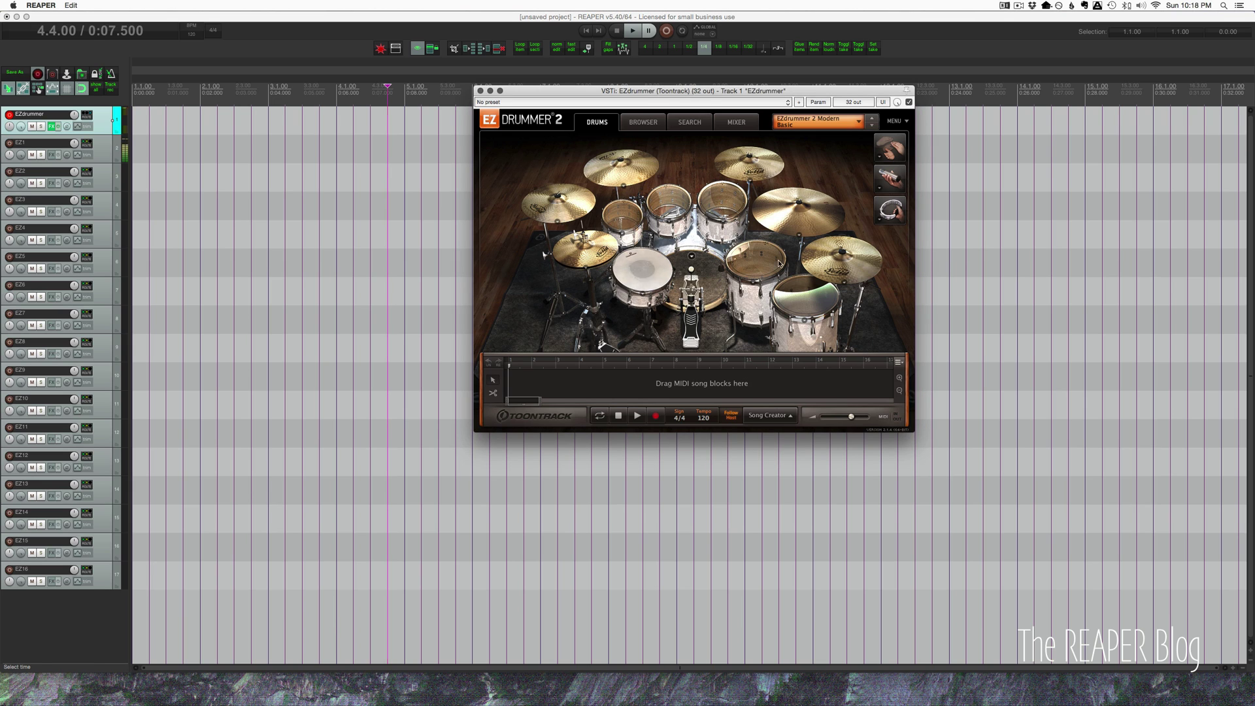
pyautogui.click(714, 266)
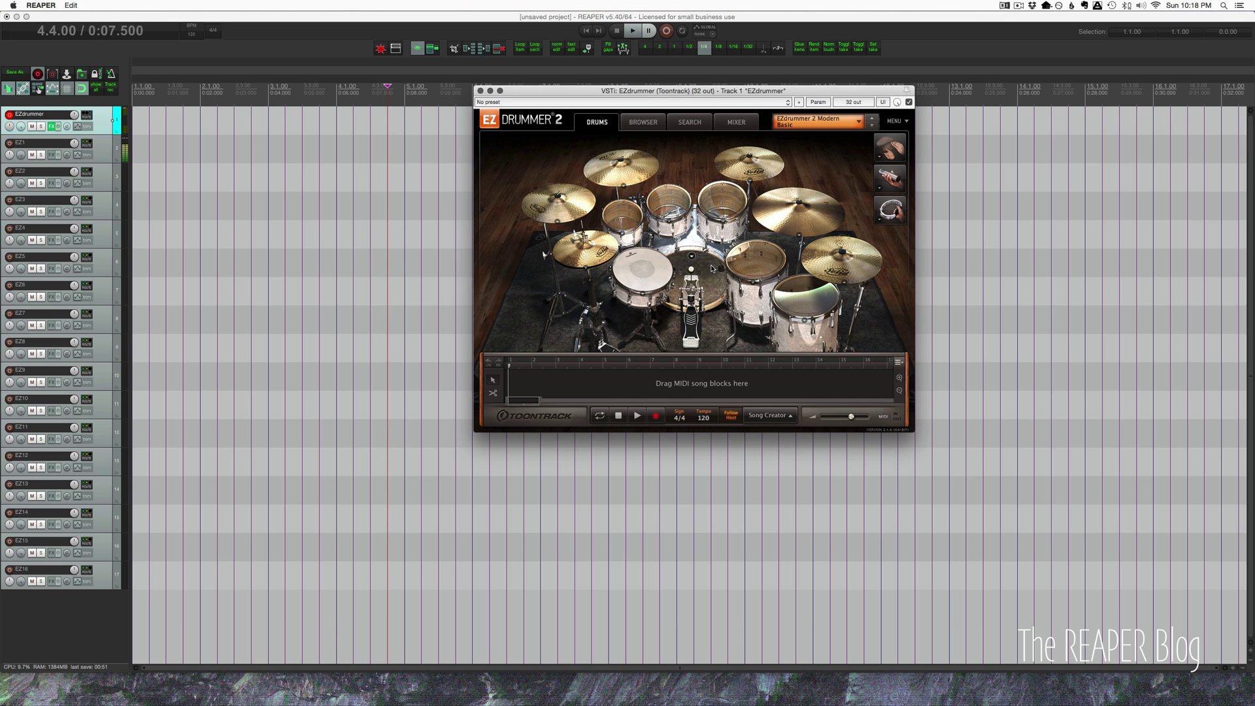
# On EZdrummer's Mixer page, set the Kick channel's output to Multichannel
pyautogui.click(731, 128)
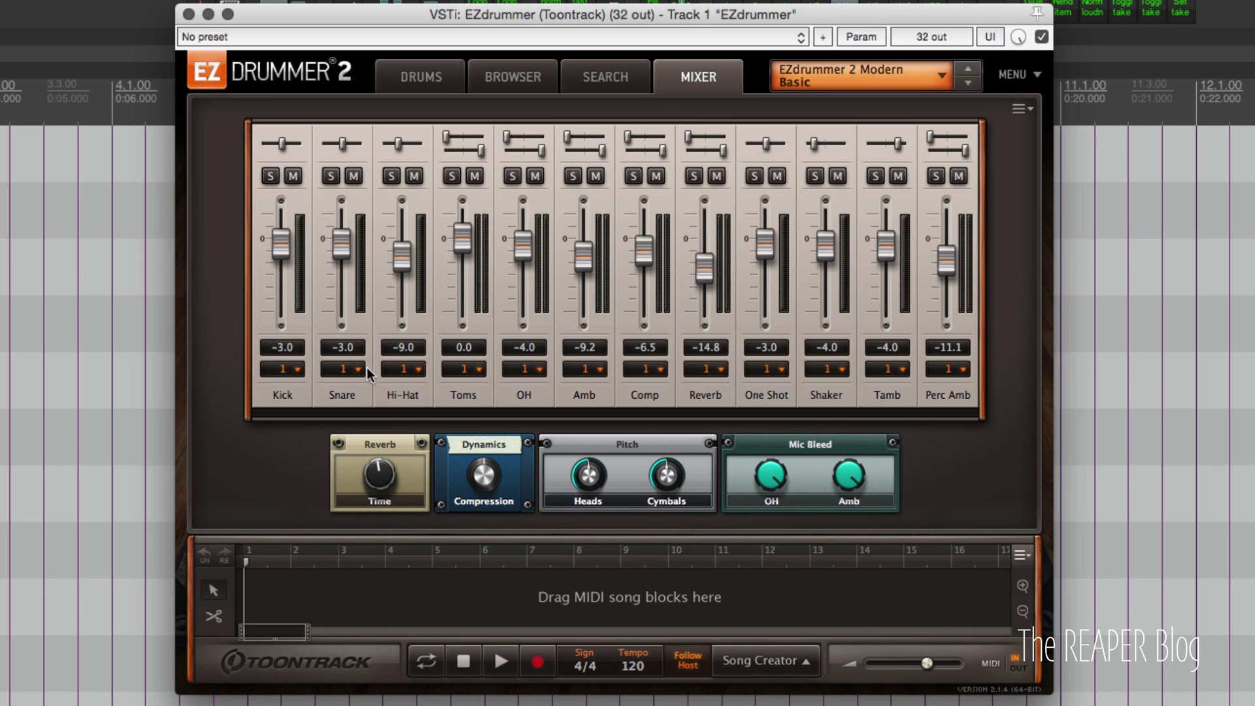
pyautogui.click(296, 370)
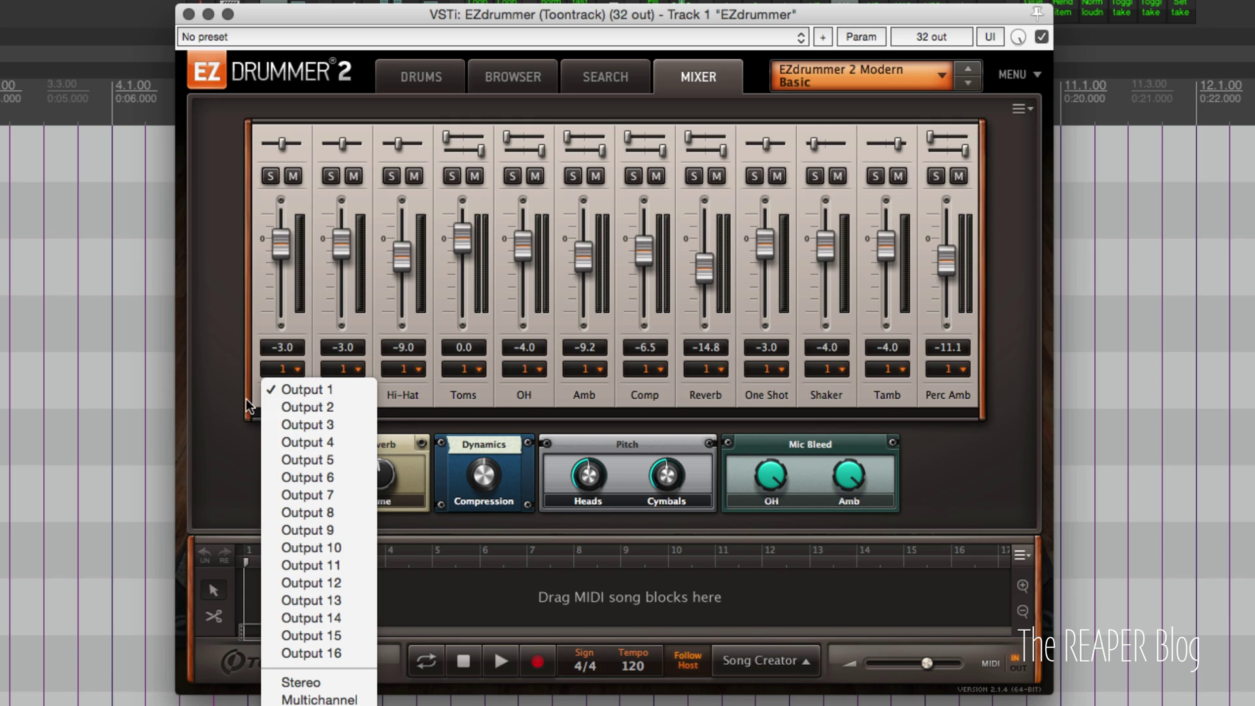
pyautogui.click(251, 405)
pyautogui.click(290, 370)
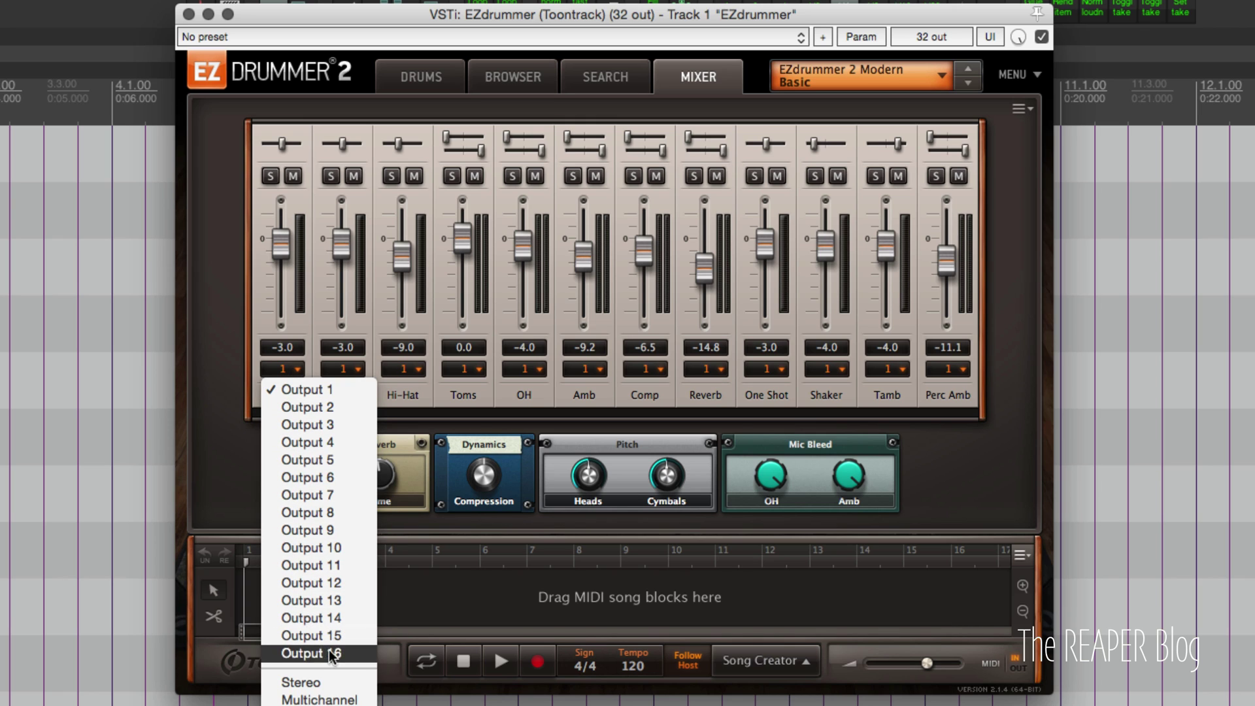
pyautogui.click(315, 699)
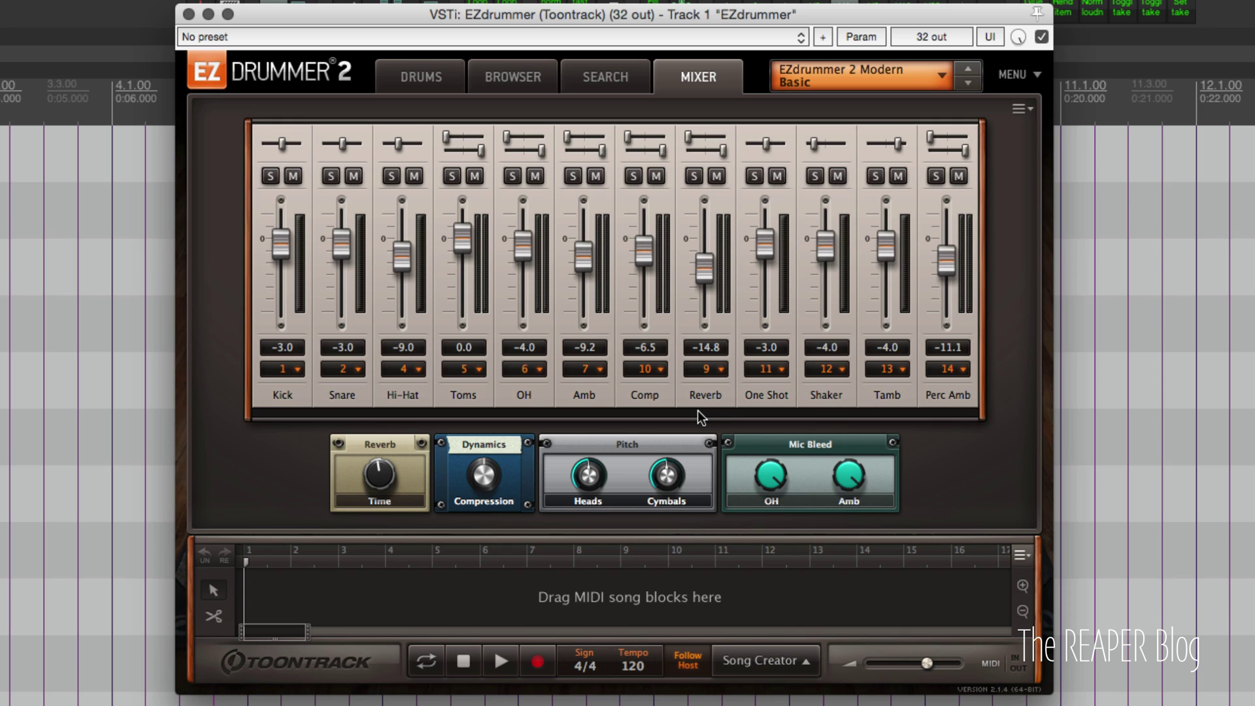
# Load the EZdrummer 2 Modern Original Mix mixer preset
pyautogui.click(941, 77)
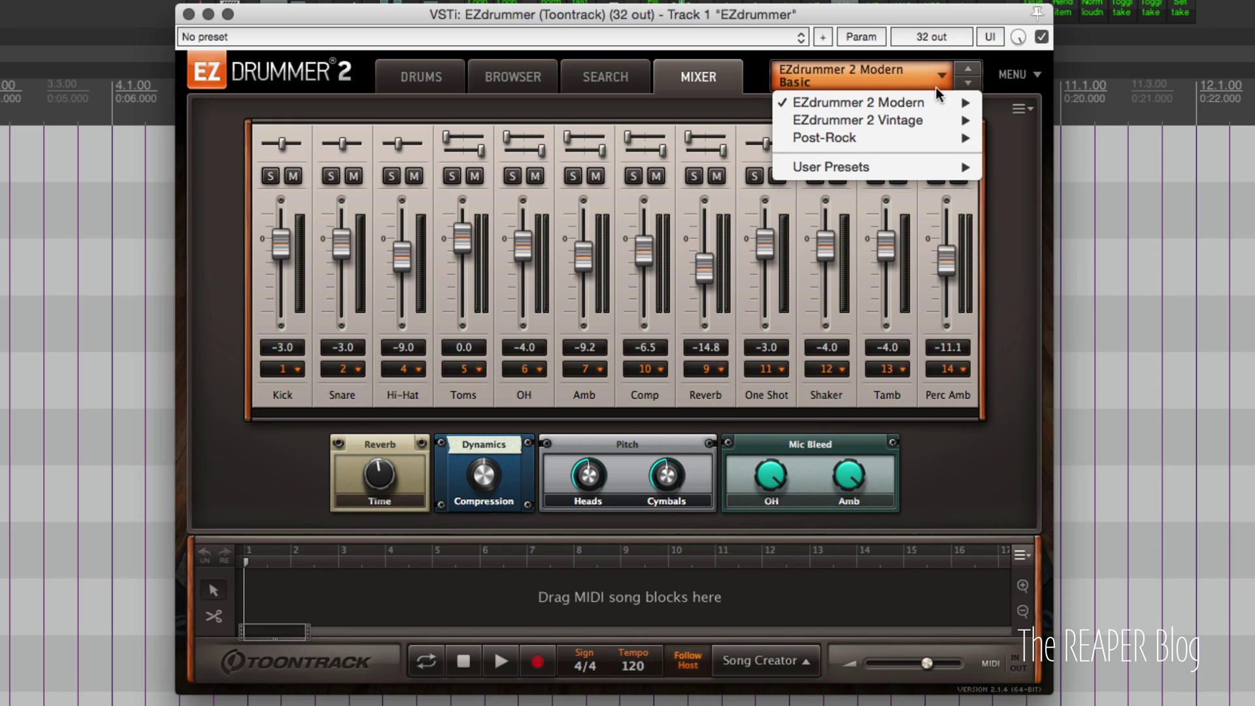
pyautogui.moveTo(856, 103)
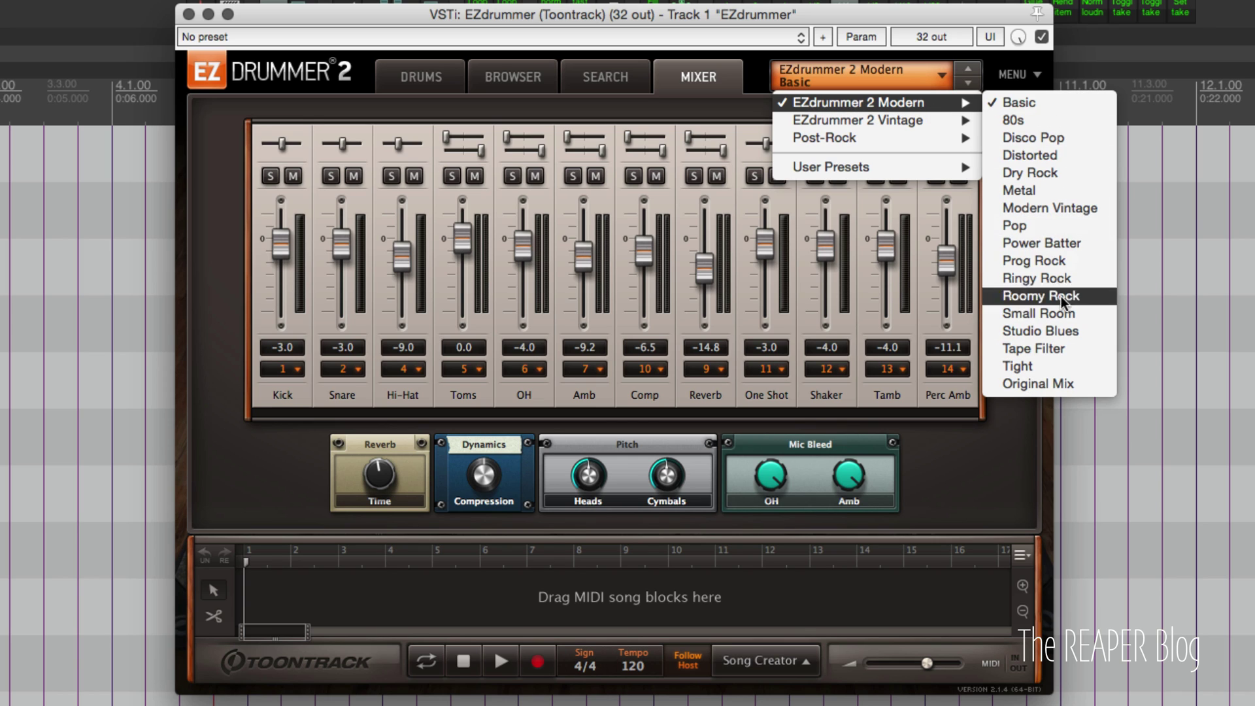
pyautogui.click(1064, 383)
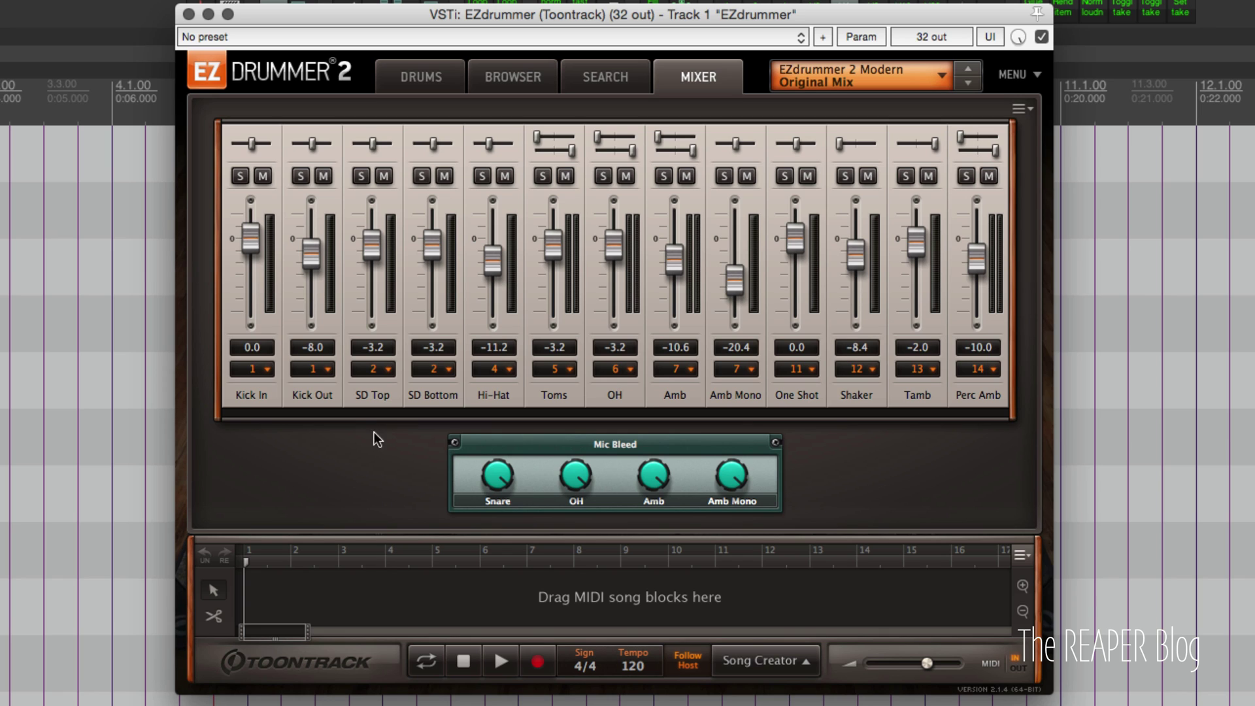
# Set Kick In's output to Multichannel, then show the groove Search page
pyautogui.click(267, 370)
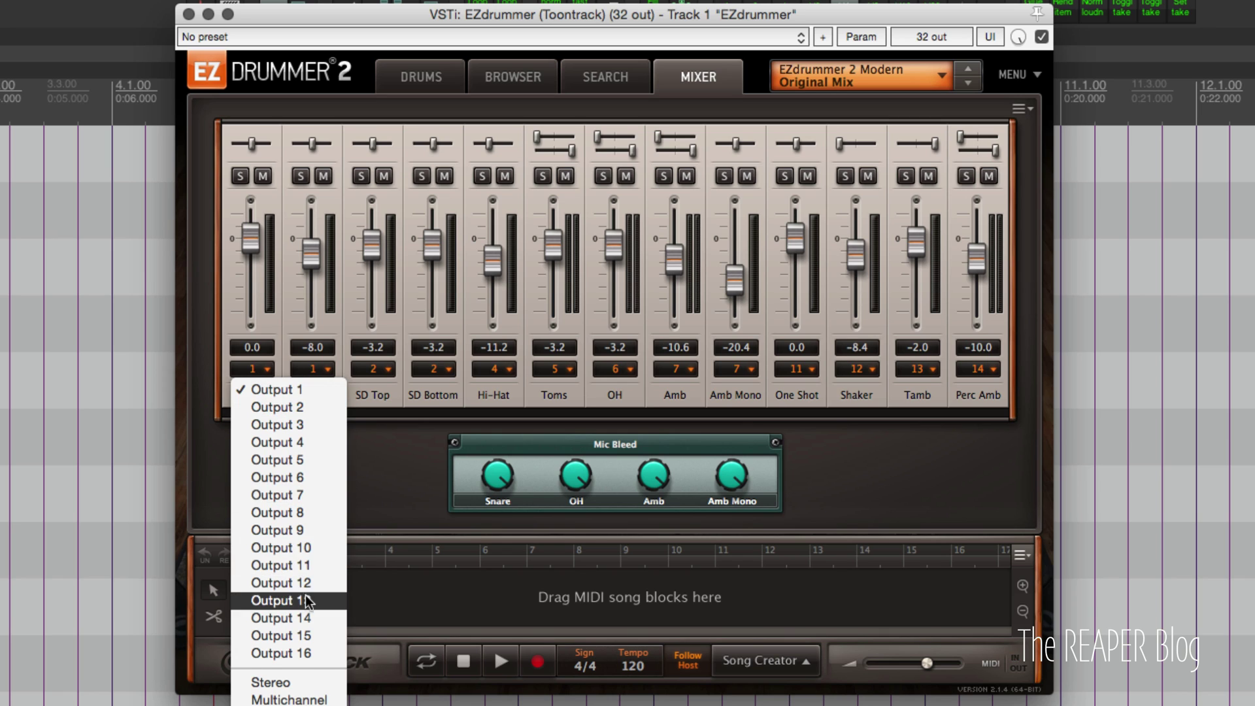
pyautogui.click(315, 698)
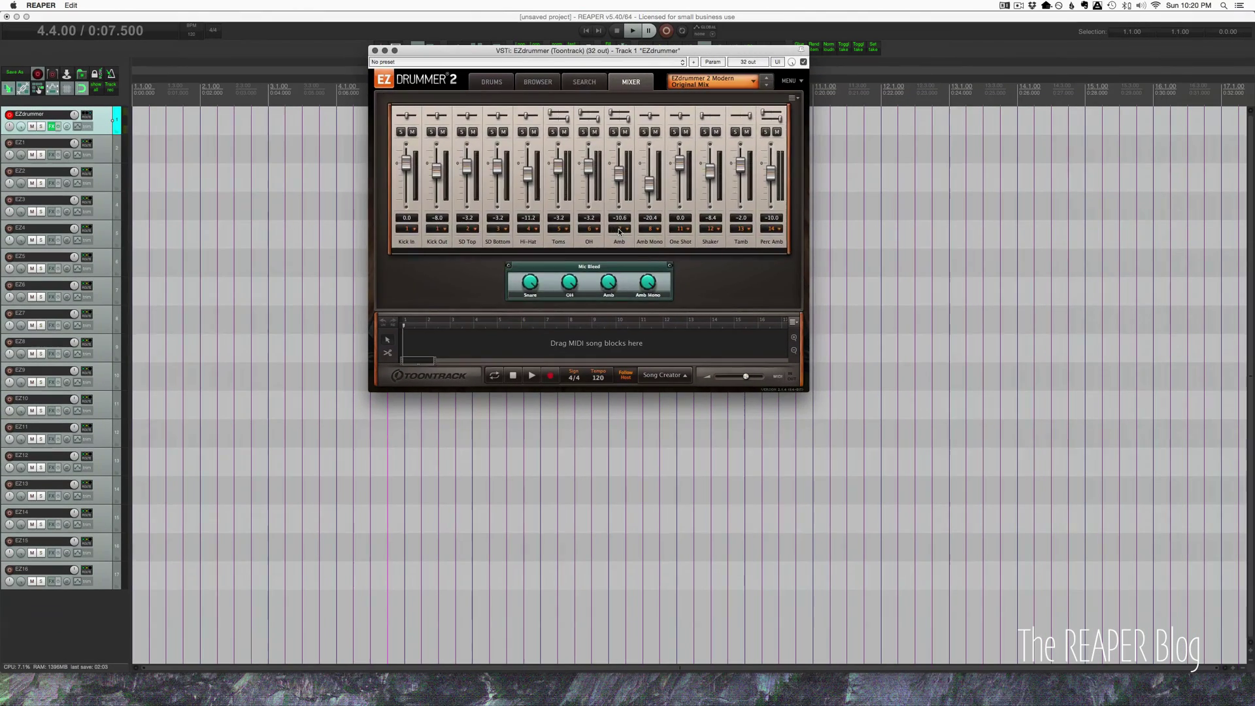
pyautogui.click(606, 76)
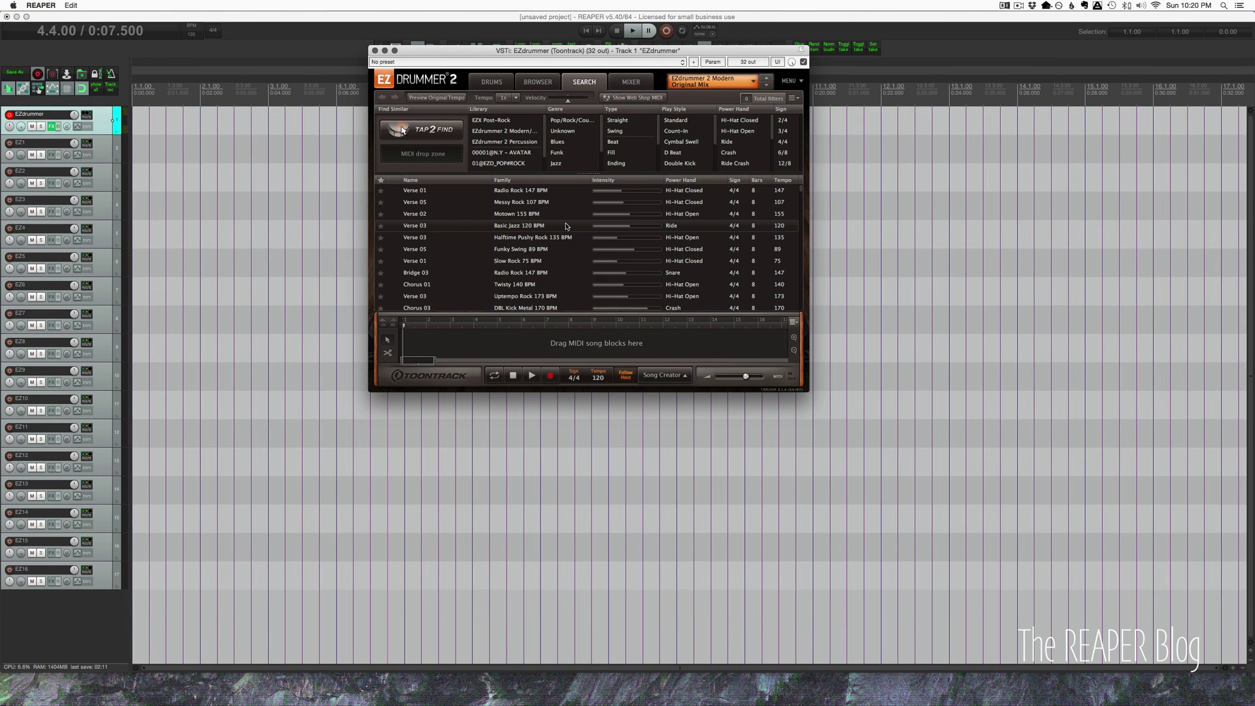
# Preview the Halftime Pushy Rock 135 BPM groove, briefly soloing Hi-Hat and Amb, then stop playback
pyautogui.click(413, 240)
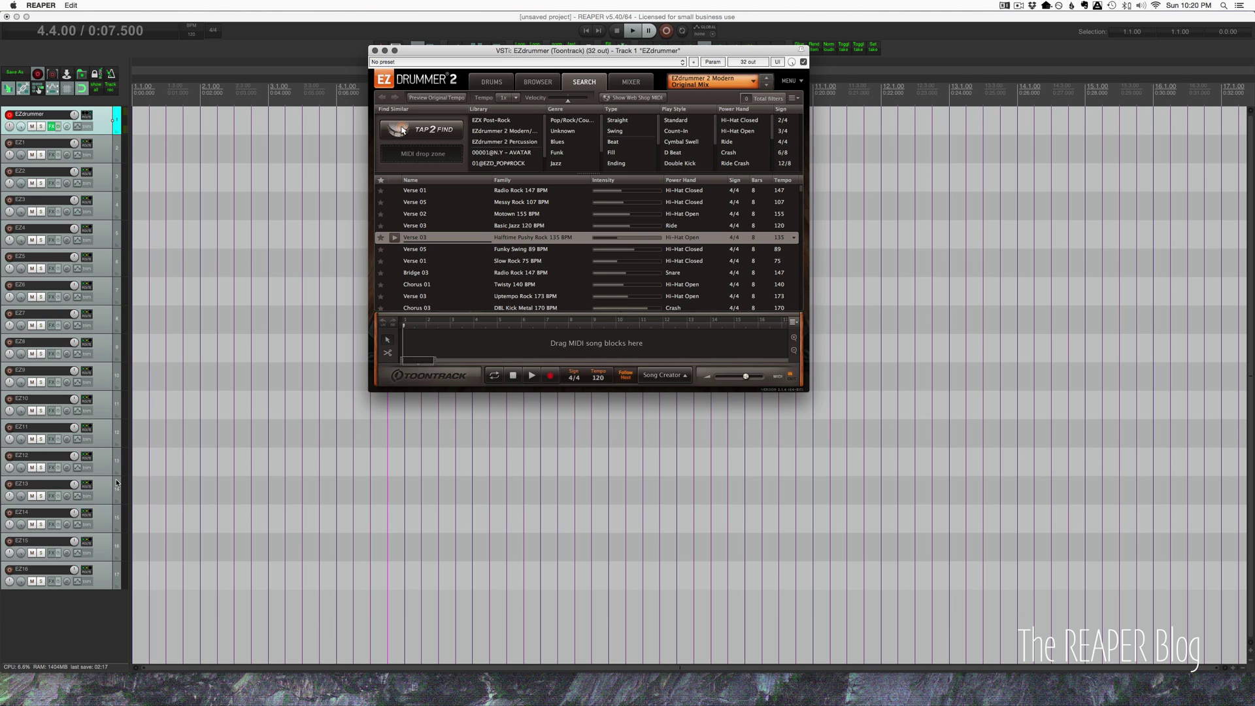
pyautogui.click(394, 237)
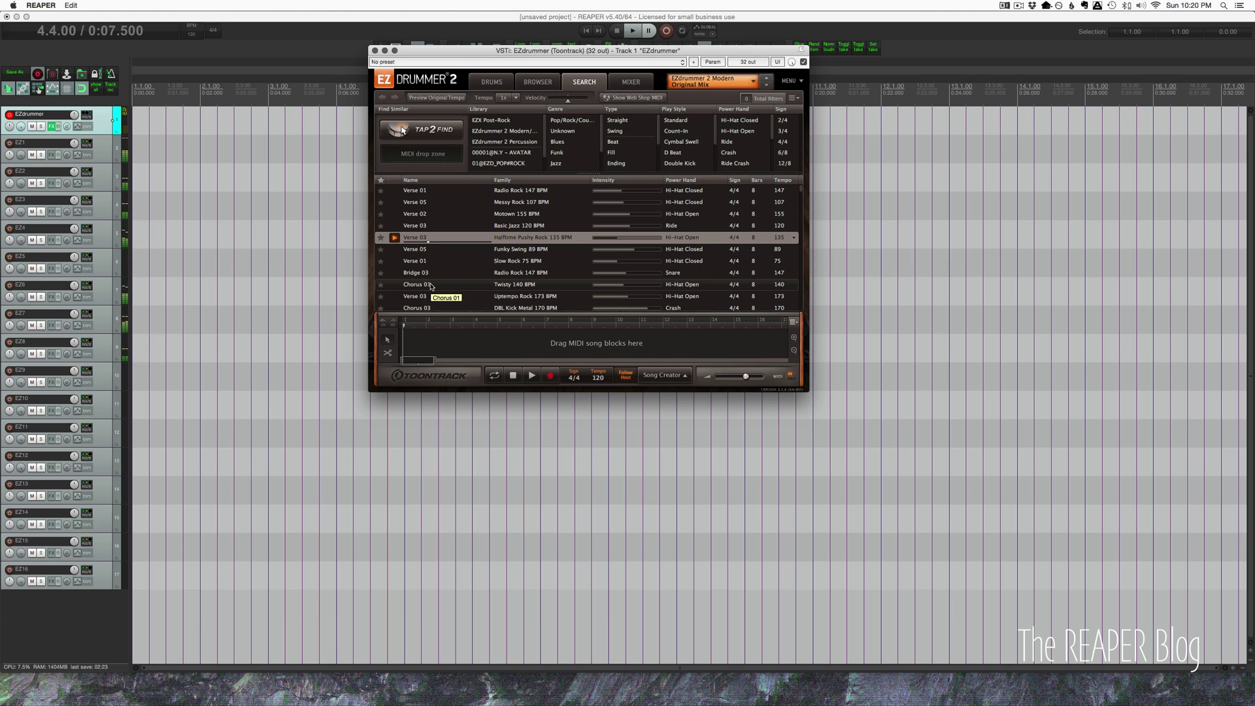
pyautogui.click(631, 82)
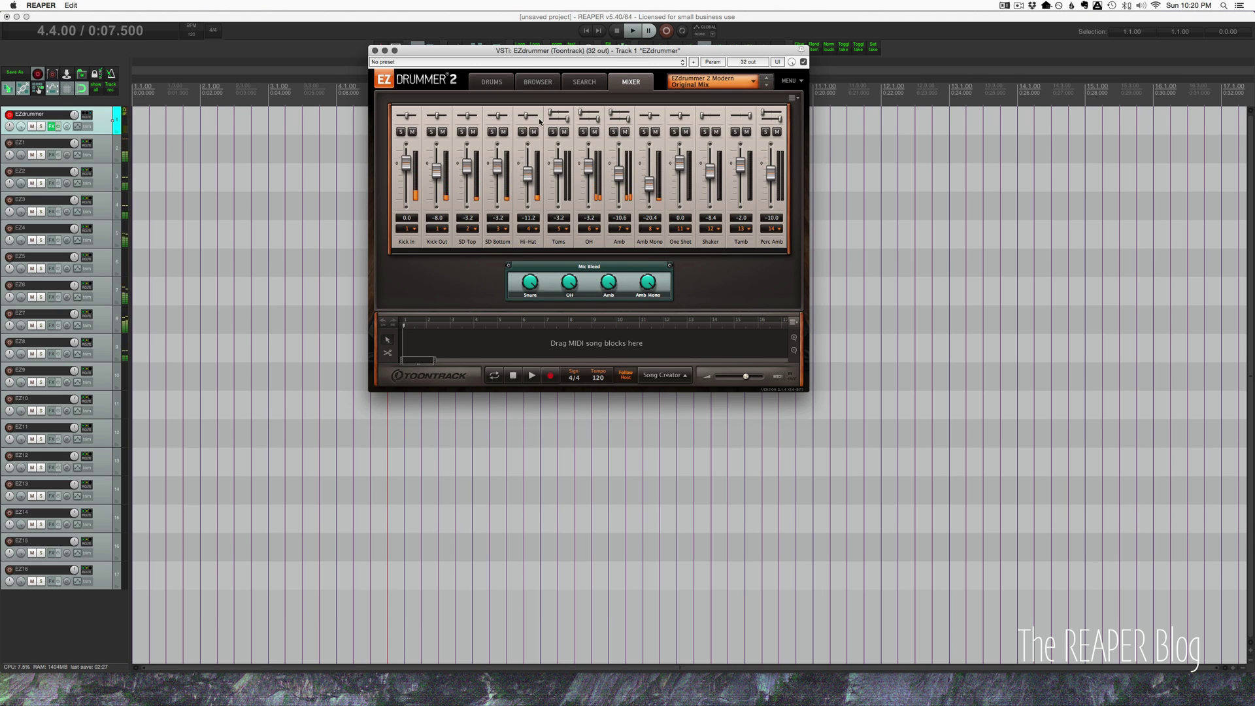
pyautogui.click(522, 131)
pyautogui.click(522, 131)
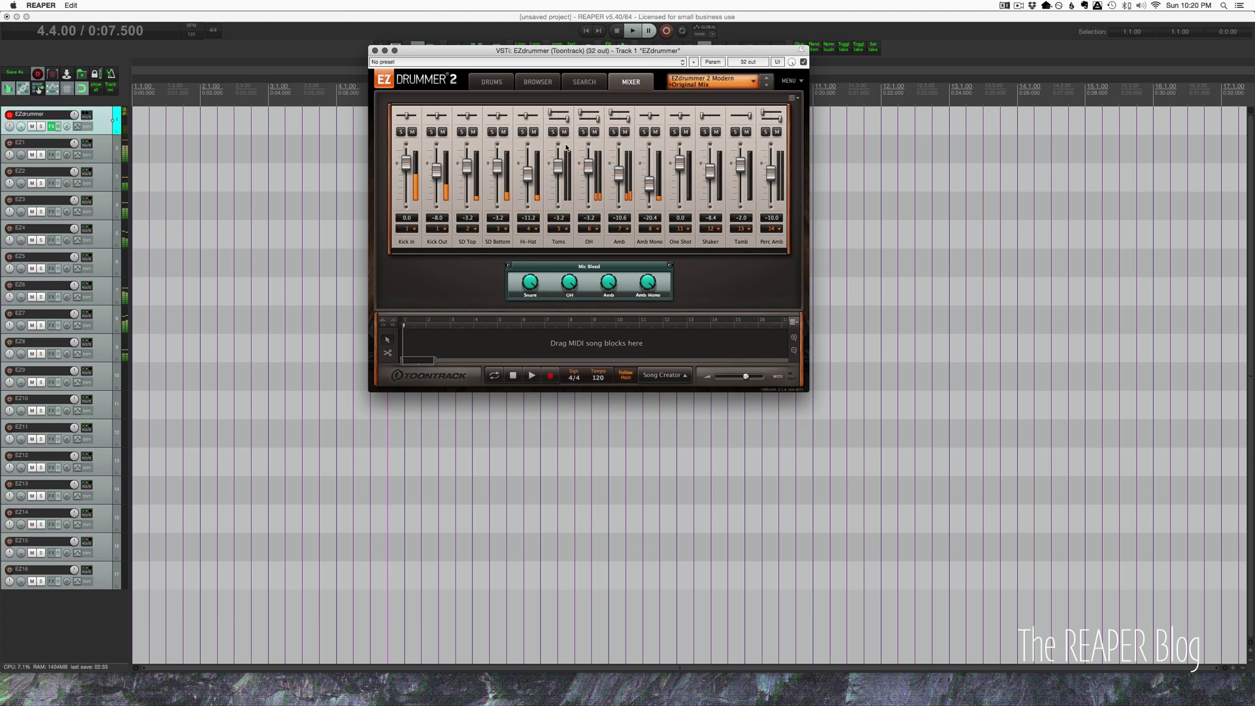
pyautogui.click(612, 132)
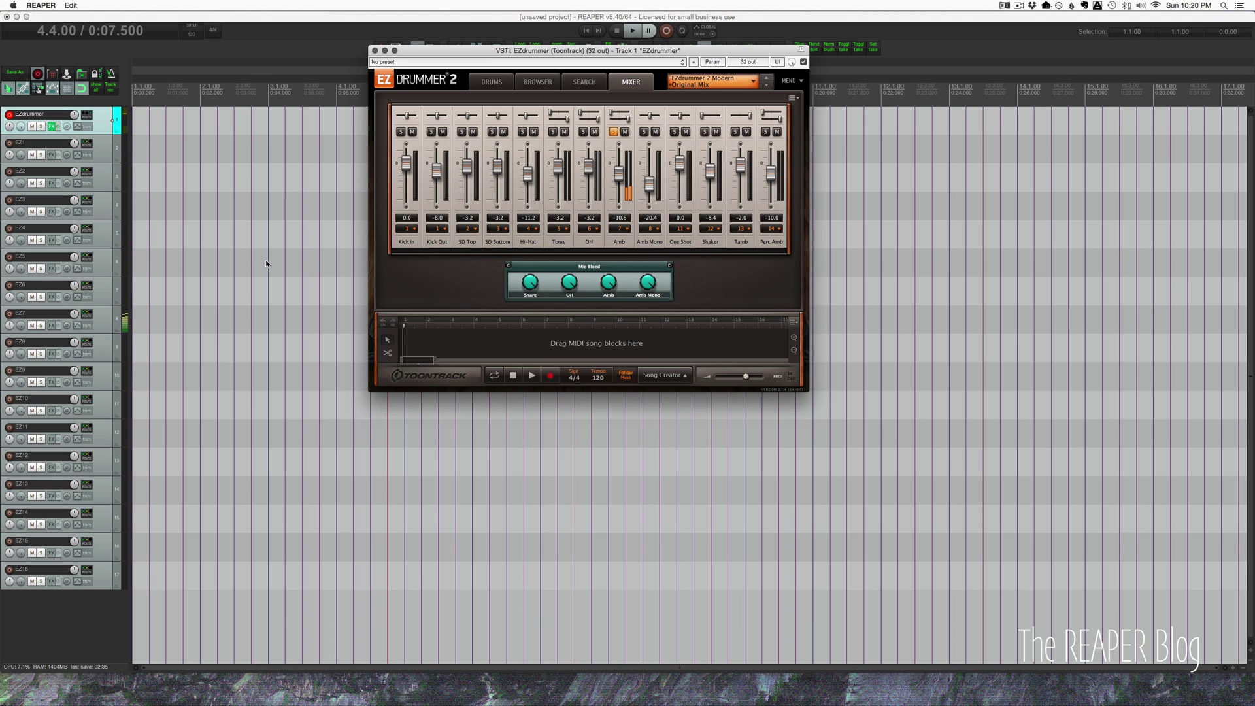
pyautogui.click(614, 132)
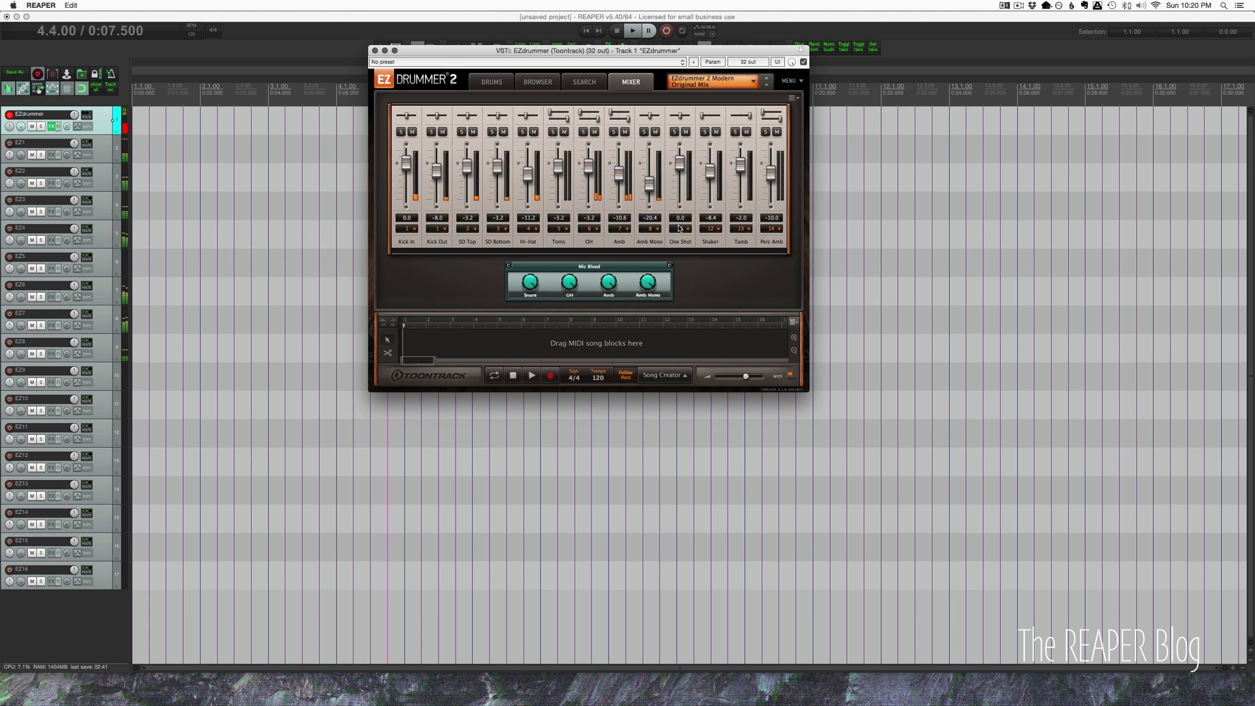
pyautogui.press('space')
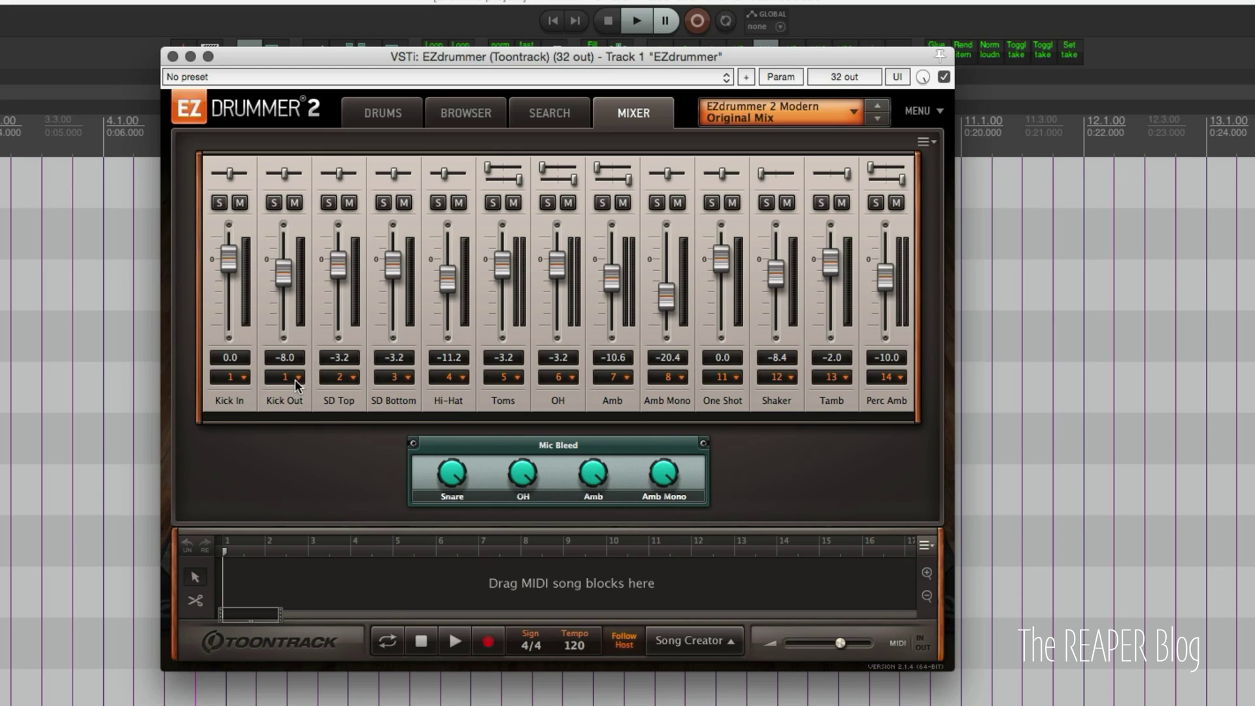
# Set Kick In to Multichannel, then route Kick Out, SD Top, SD Bottom, Hi-Hat to outputs 2–5
pyautogui.click(241, 377)
pyautogui.click(271, 683)
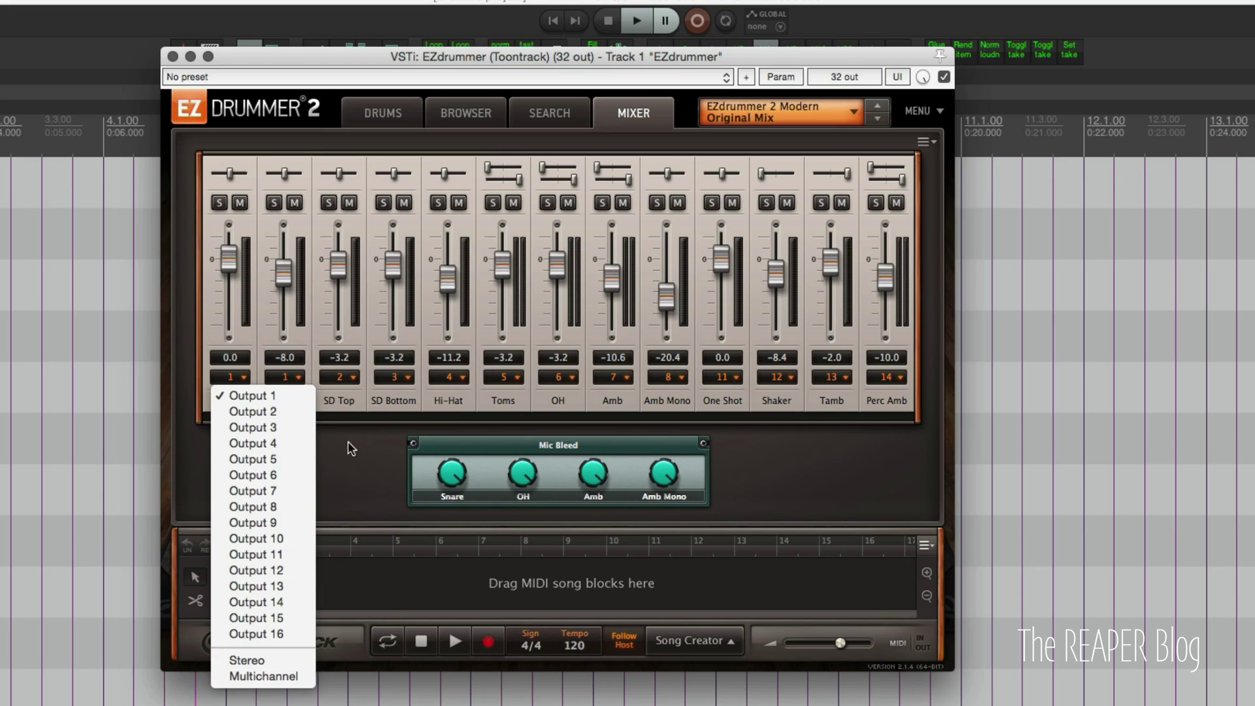
pyautogui.click(298, 378)
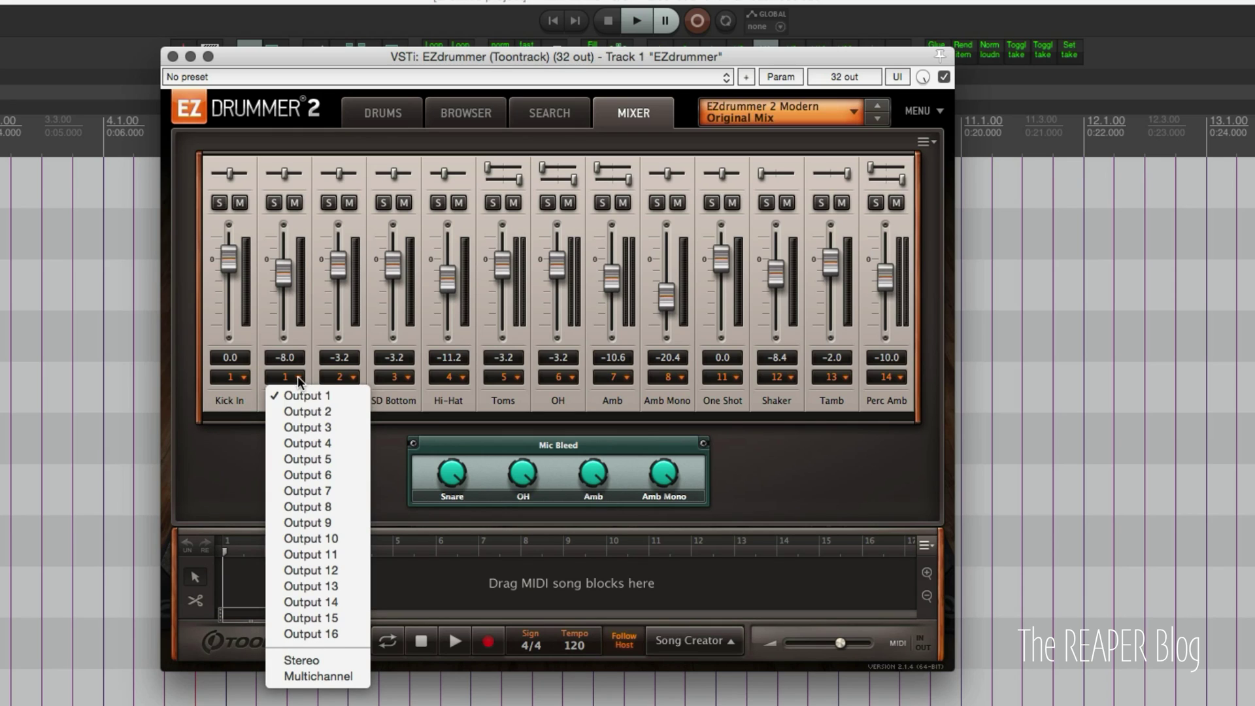
pyautogui.click(332, 411)
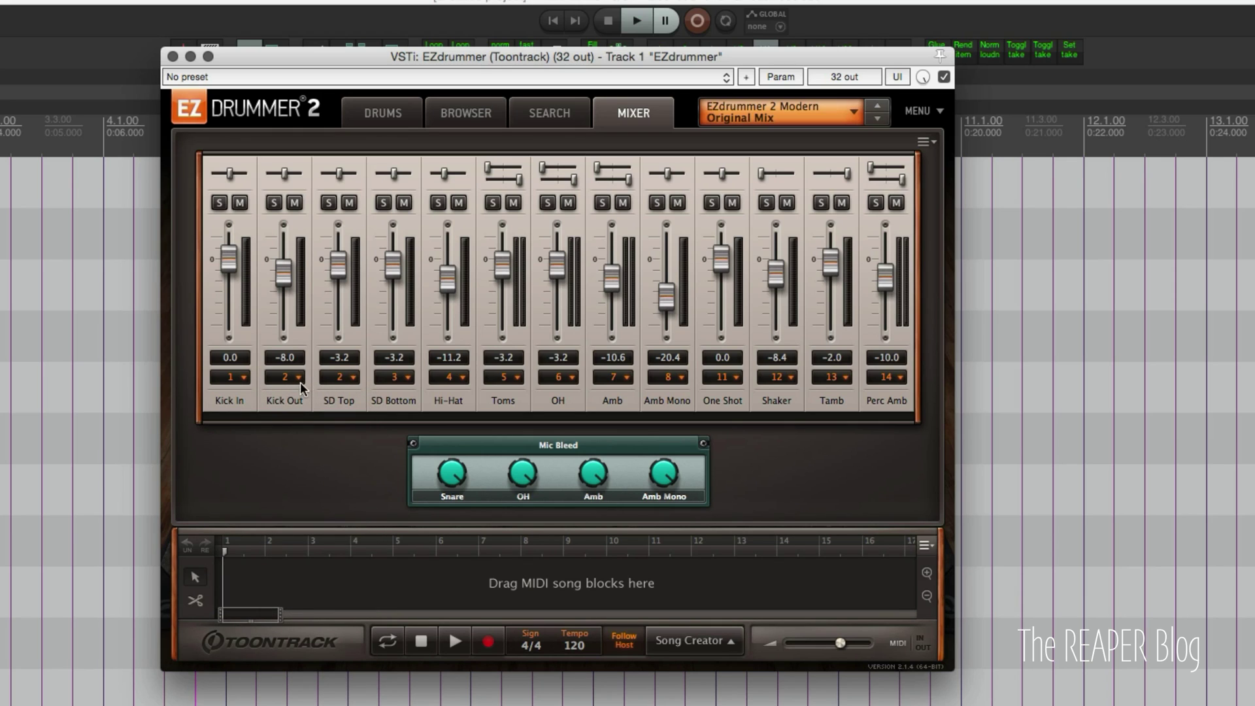
pyautogui.click(354, 375)
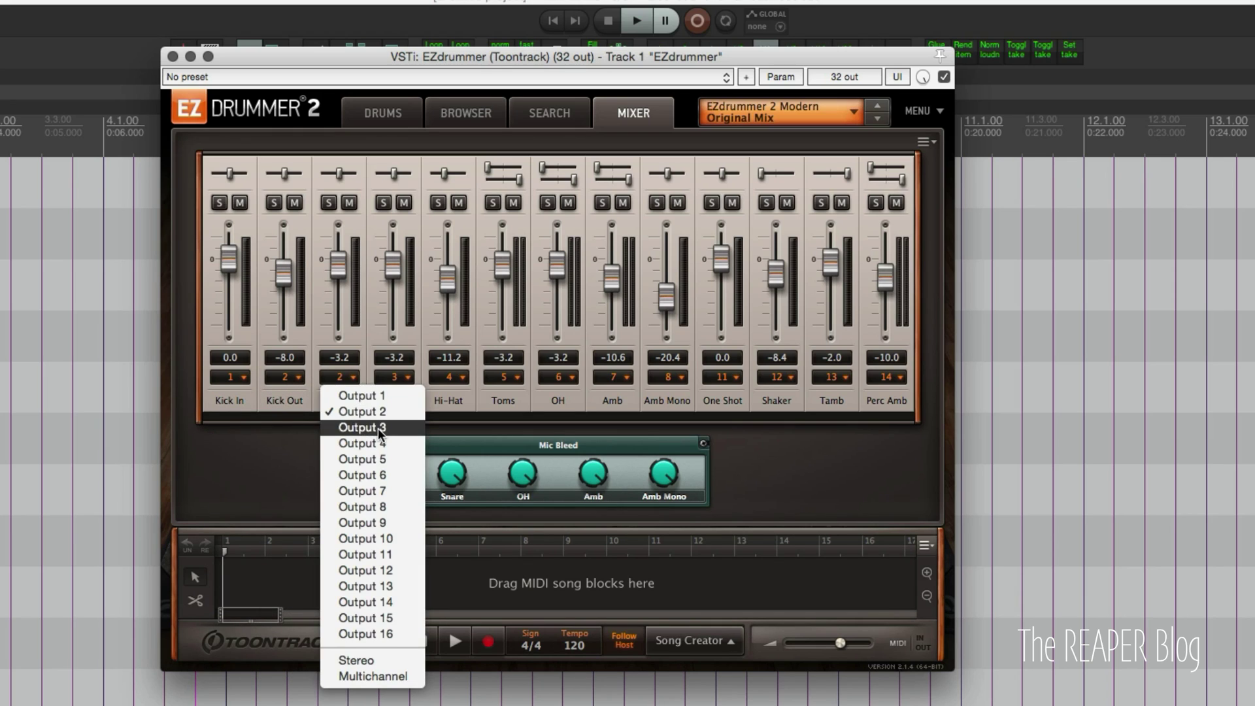
pyautogui.click(378, 428)
pyautogui.click(398, 377)
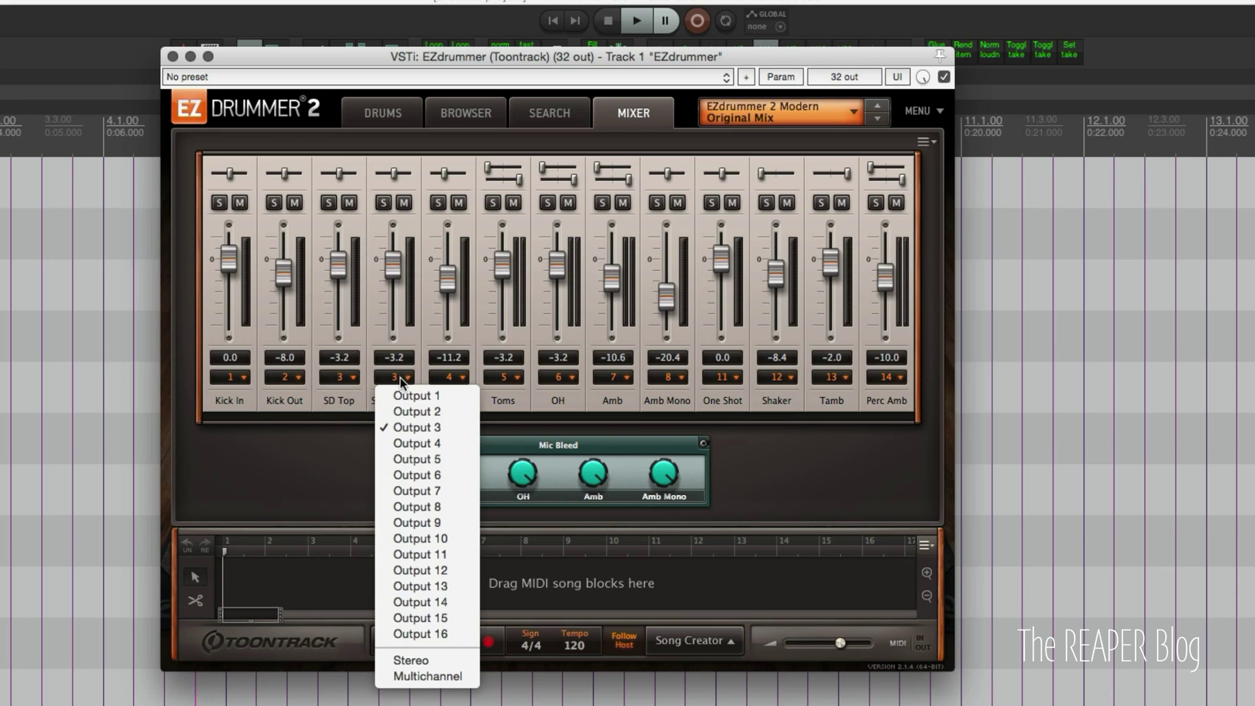
pyautogui.click(429, 443)
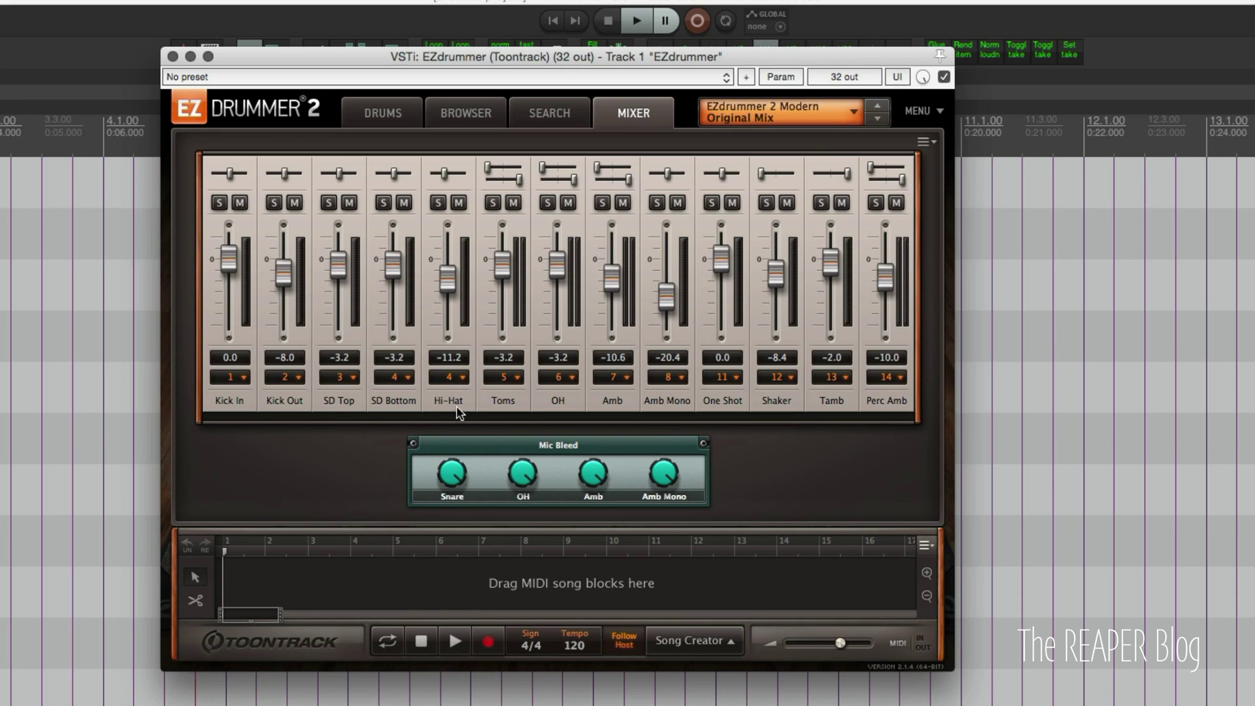
pyautogui.click(458, 378)
pyautogui.click(495, 460)
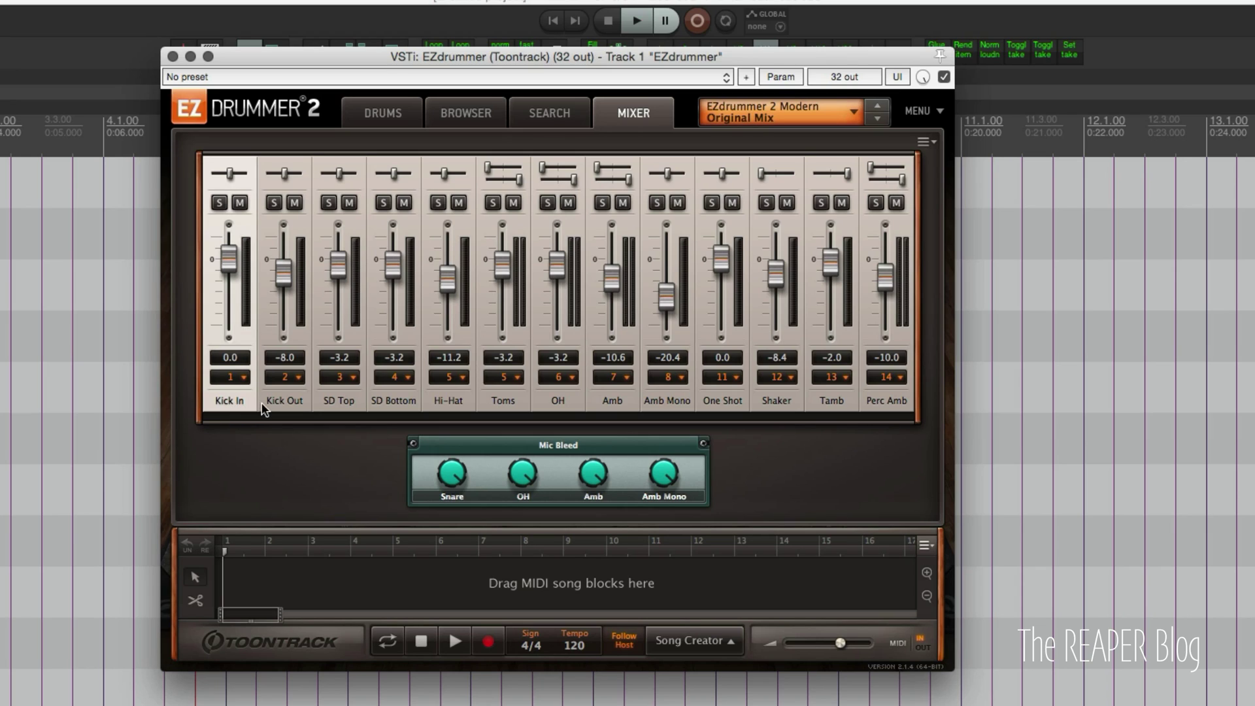
pyautogui.click(288, 378)
# Put Kick Out back on output 1 and pan Kick In hard left, Kick Out hard right
pyautogui.click(304, 399)
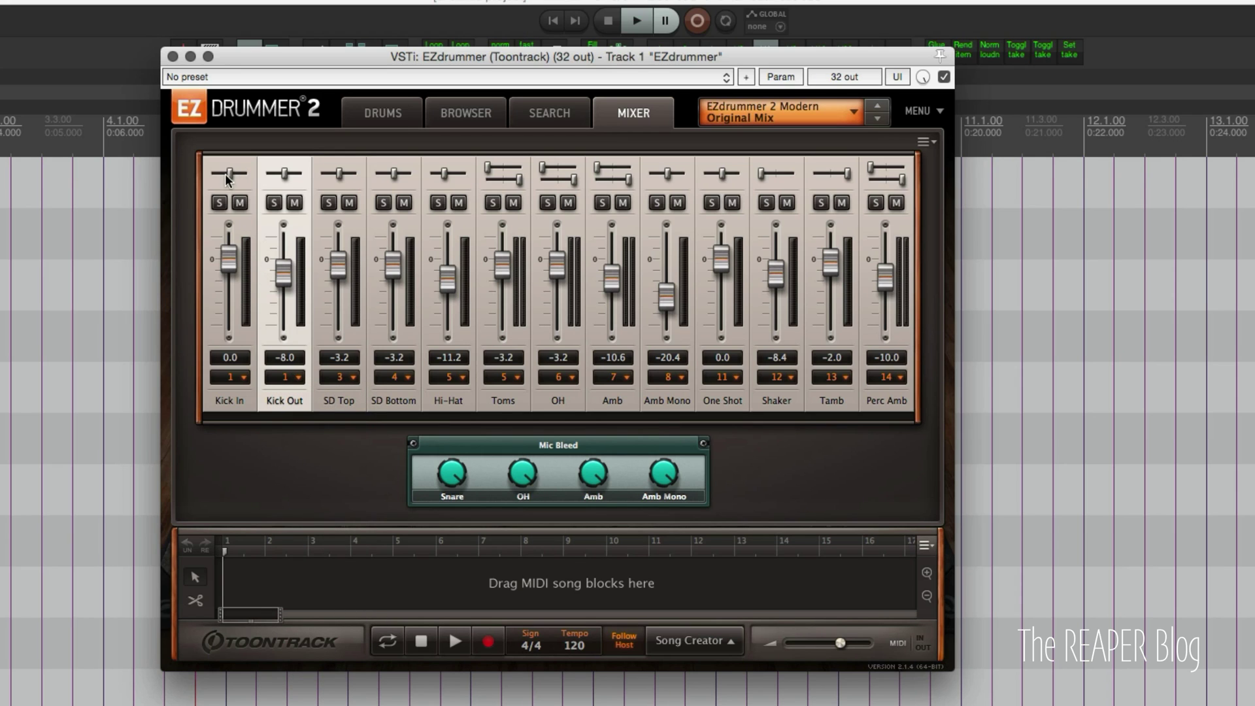
pyautogui.moveTo(226, 175); pyautogui.dragTo(143, 176)
pyautogui.moveTo(289, 179); pyautogui.dragTo(363, 178)
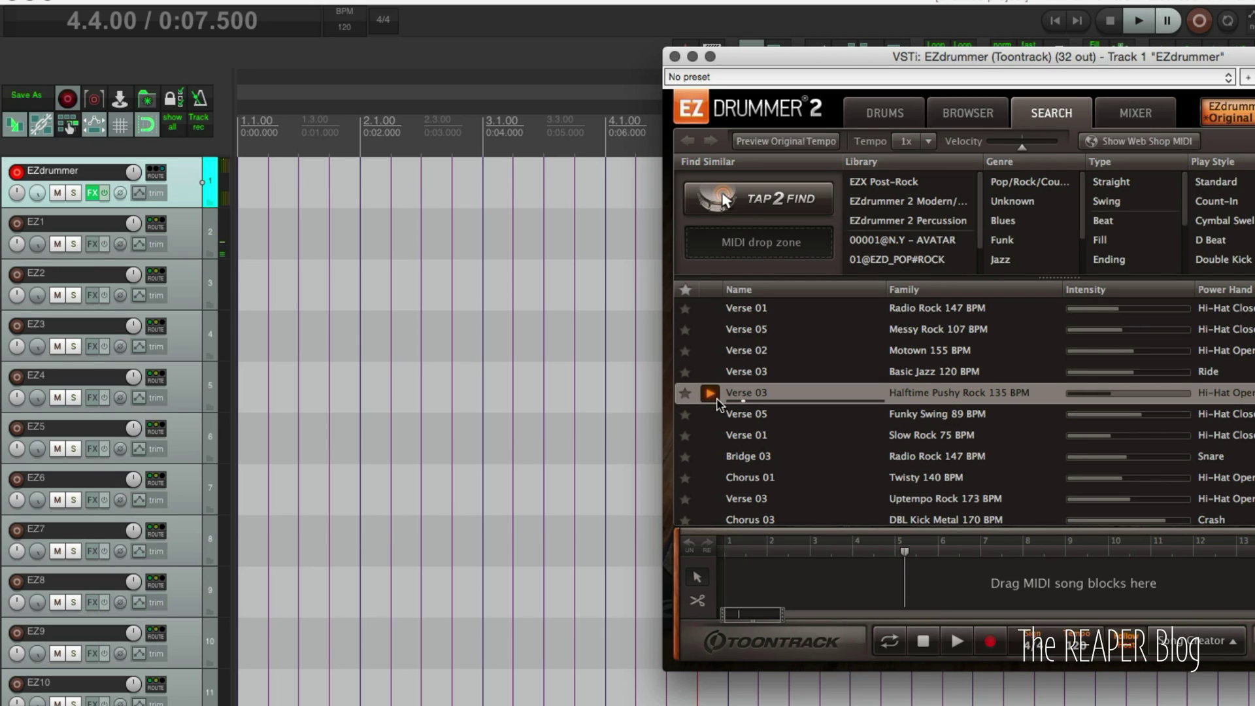
# Play the groove, jump to bar 3.3, stop, and select the EZdrummer track
pyautogui.press('space')
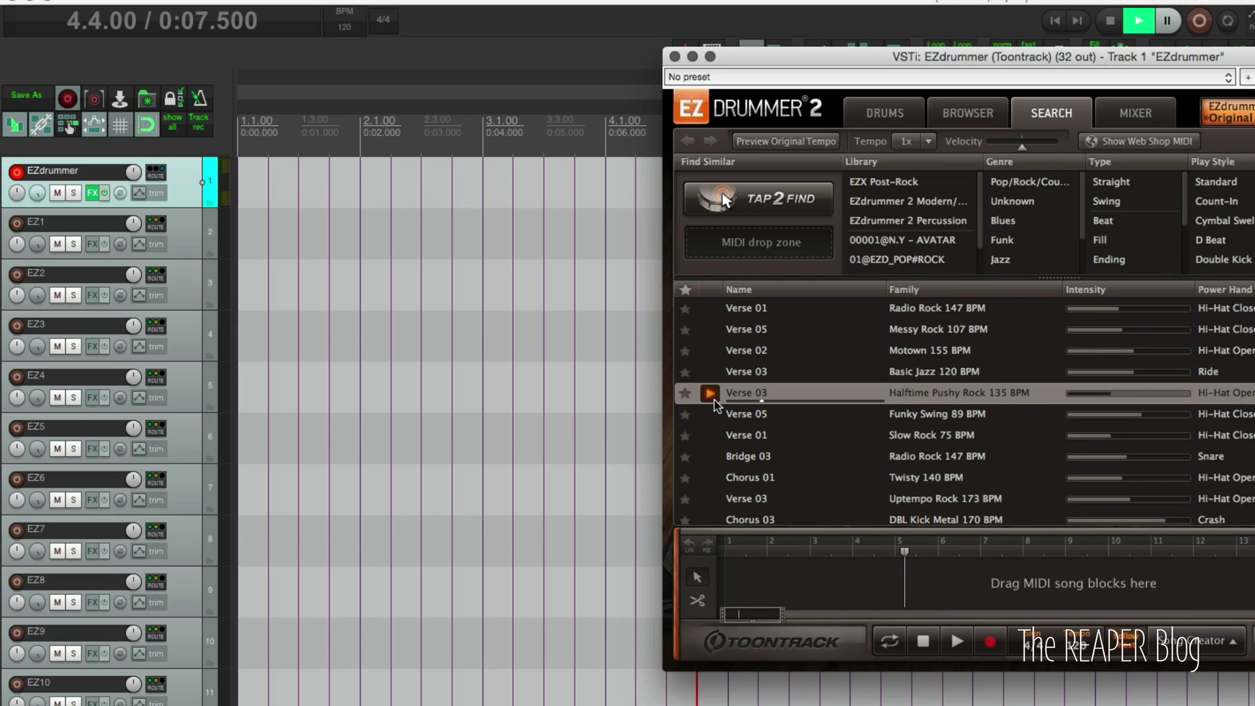
pyautogui.click(548, 320)
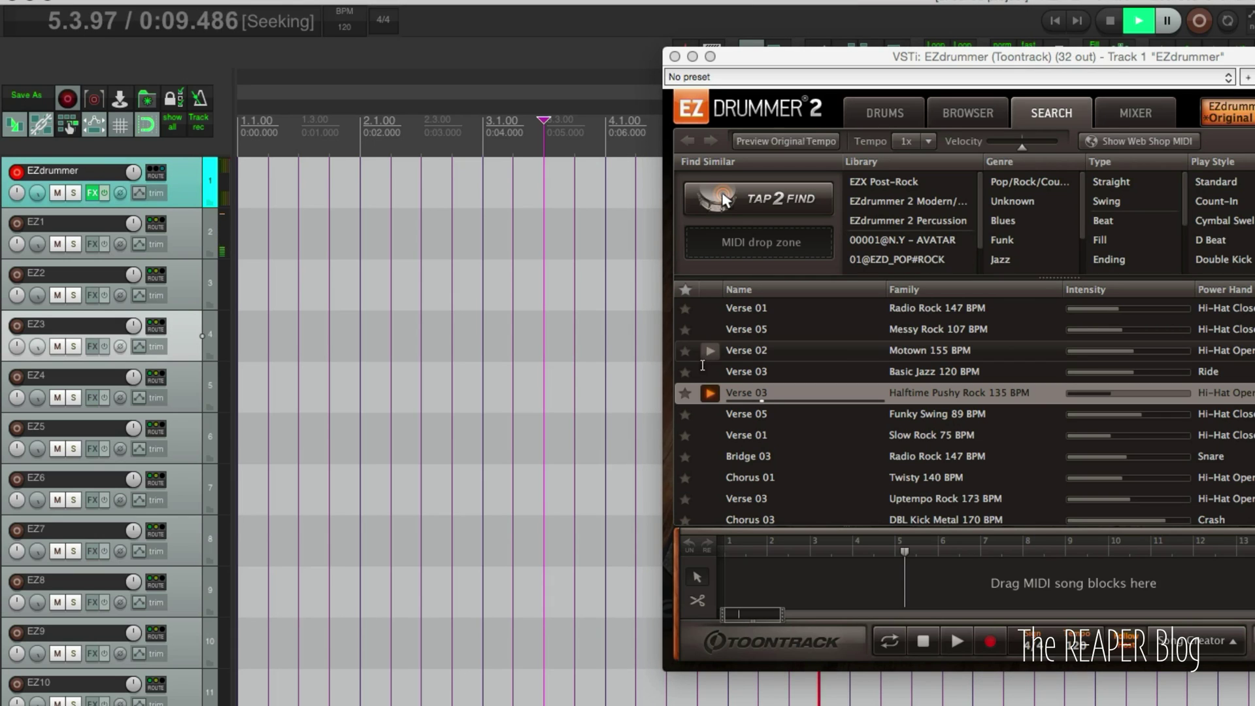
pyautogui.press('space')
pyautogui.click(189, 193)
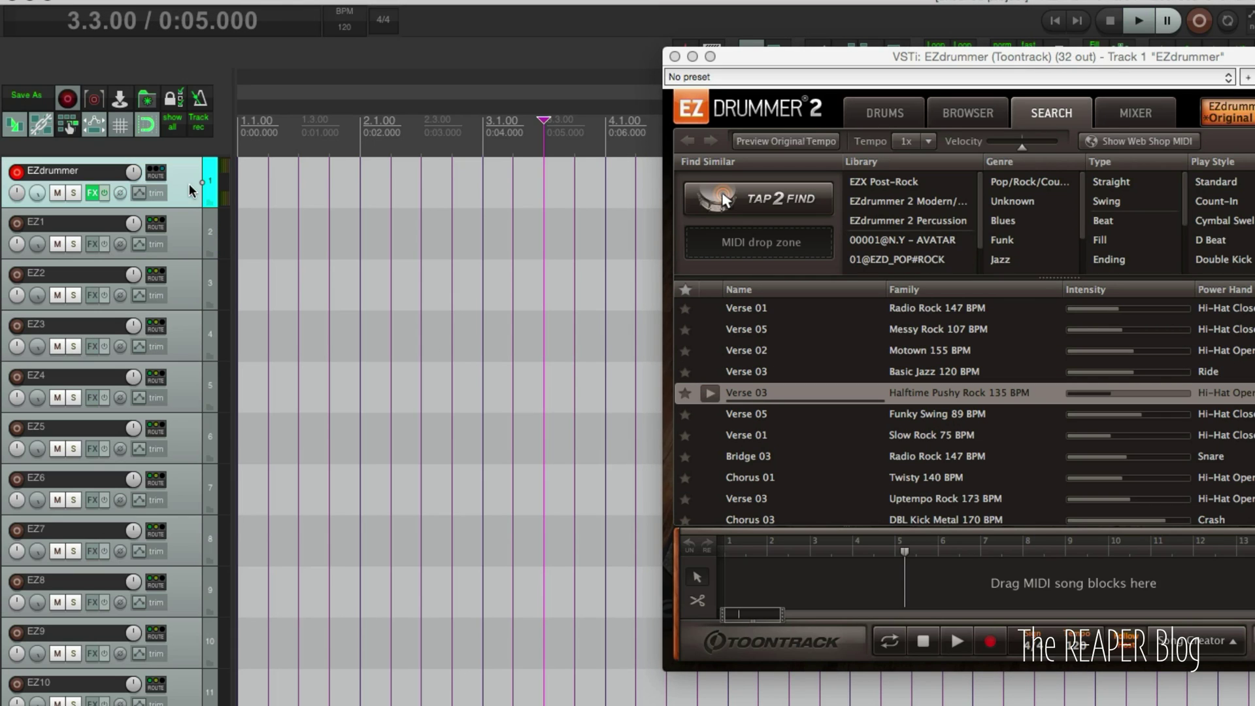
# Inspect the EZdrummer track's routing sends to the EZ tracks, then close the routing window
pyautogui.click(166, 175)
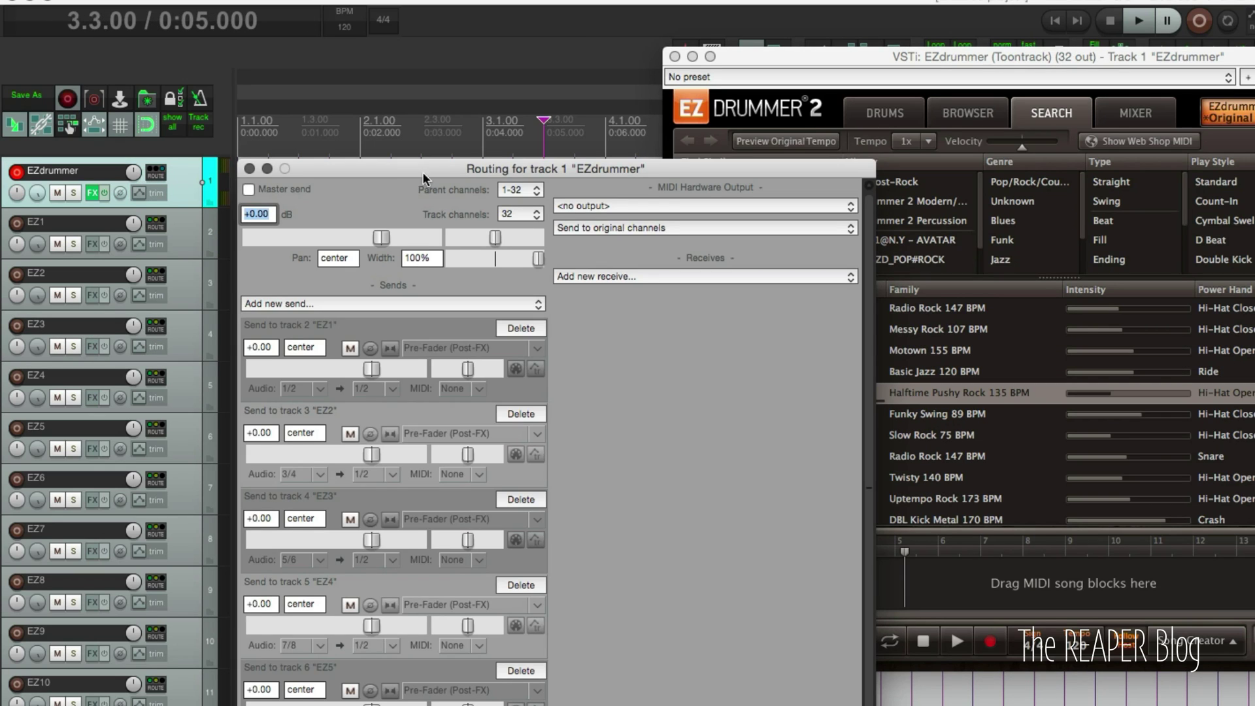
pyautogui.moveTo(423, 178); pyautogui.dragTo(789, 132)
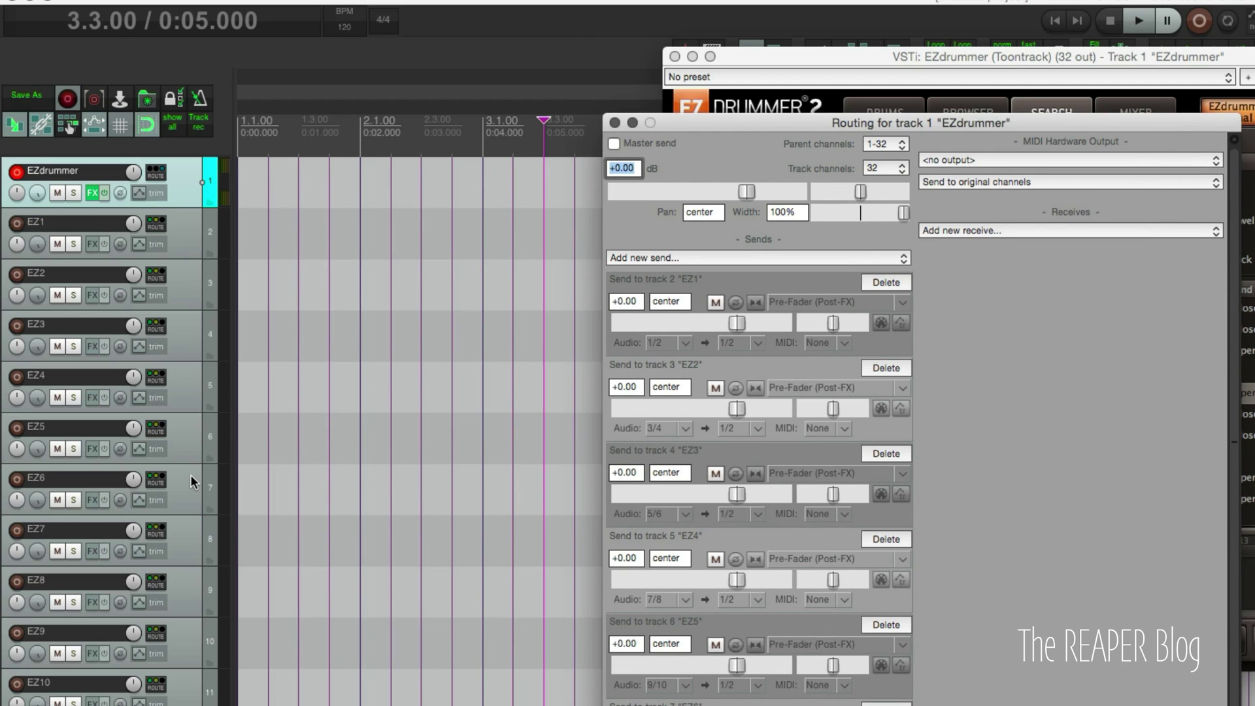
pyautogui.click(615, 122)
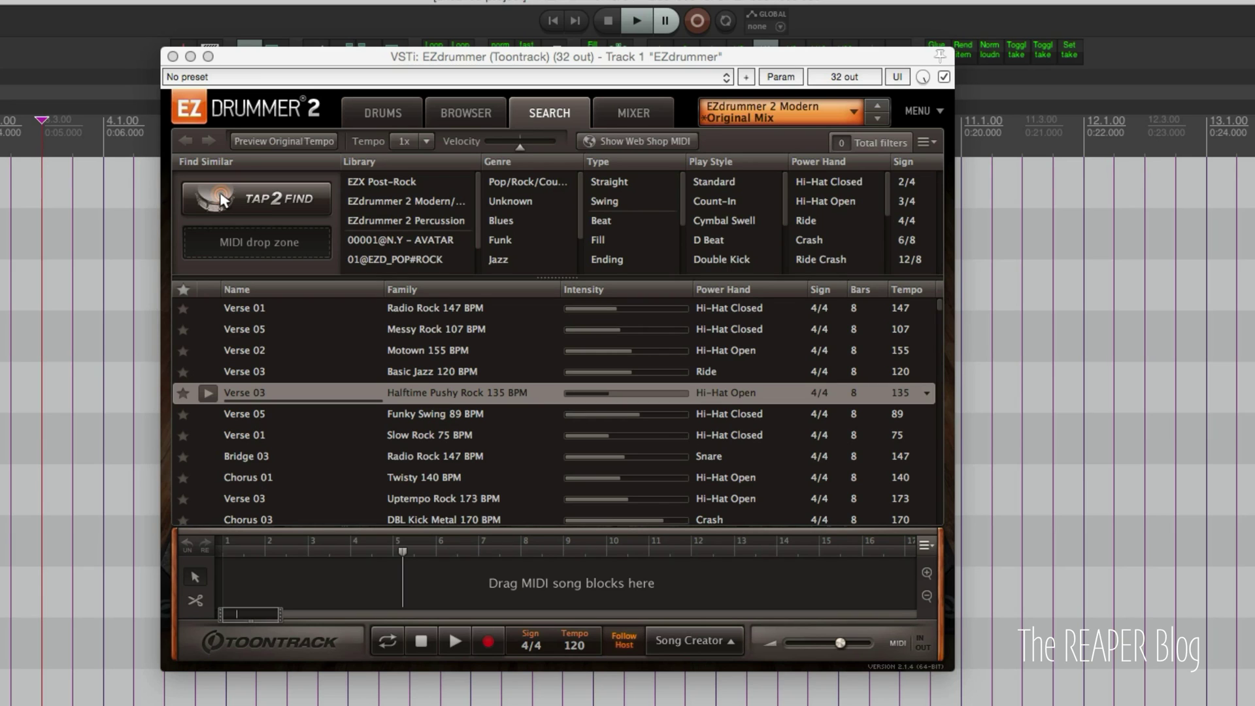
# Cycle through EZdrummer's Browser and Drums pages back to its drum Mixer
pyautogui.click(444, 114)
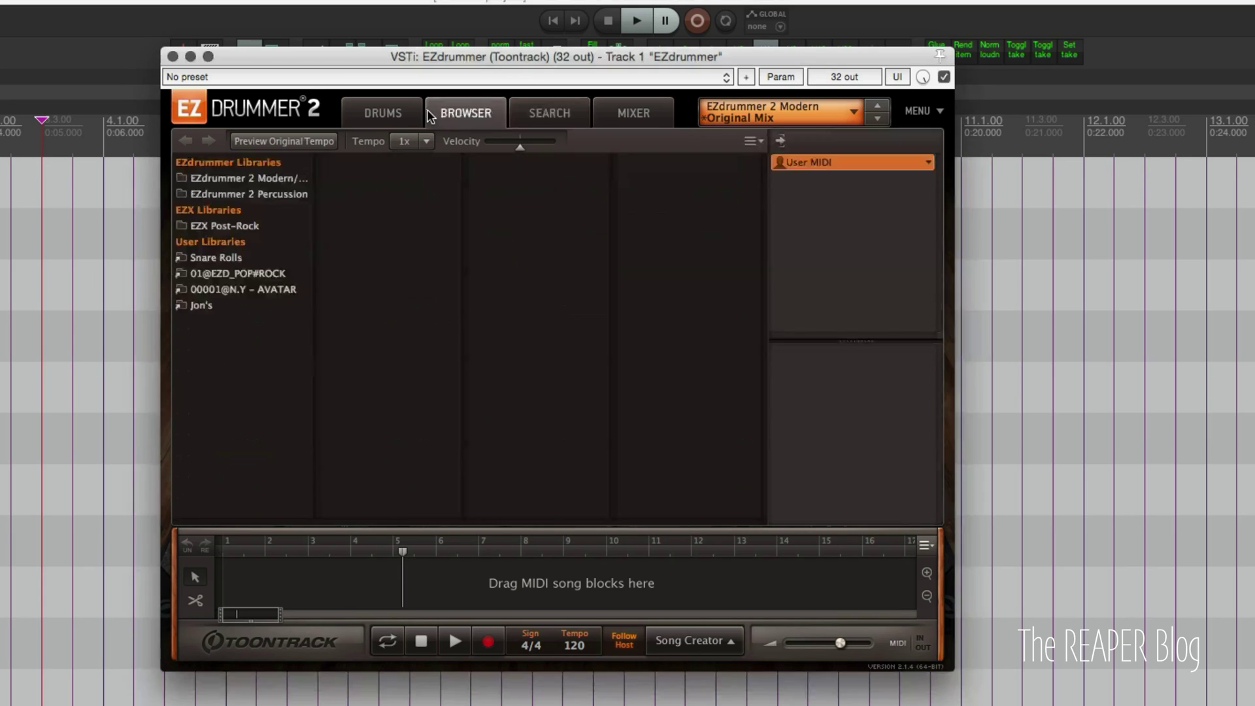
pyautogui.click(405, 117)
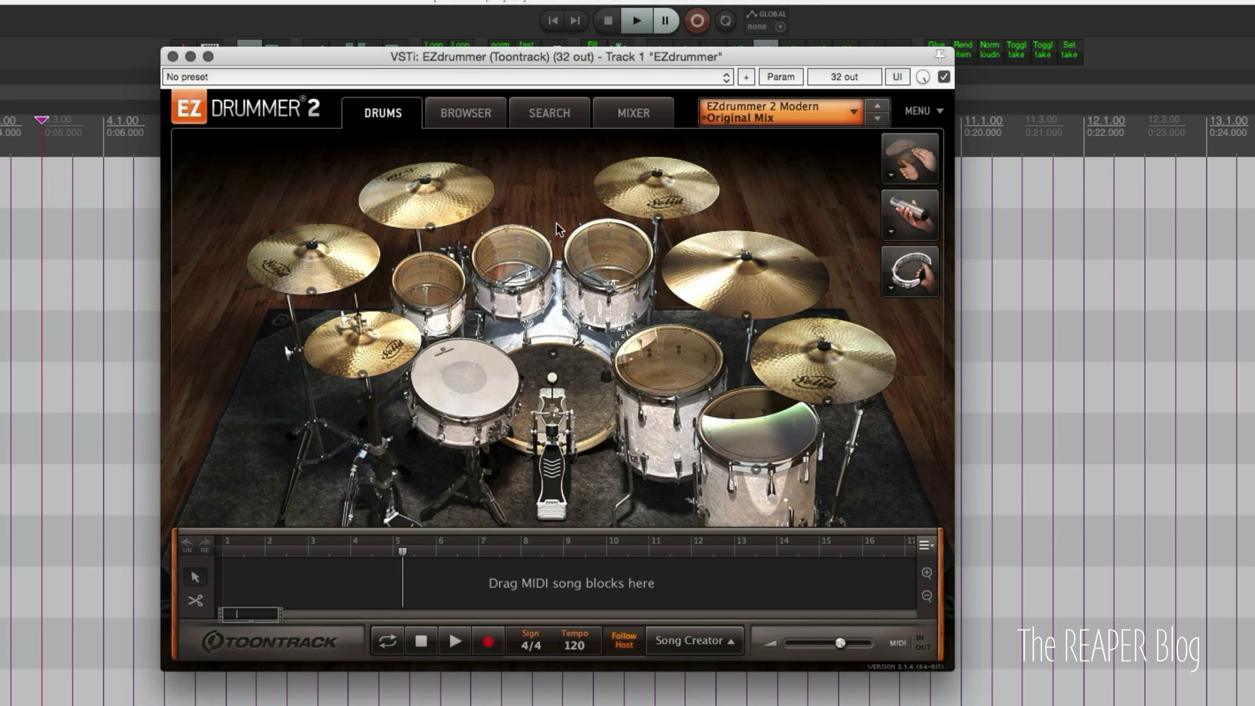
pyautogui.click(634, 113)
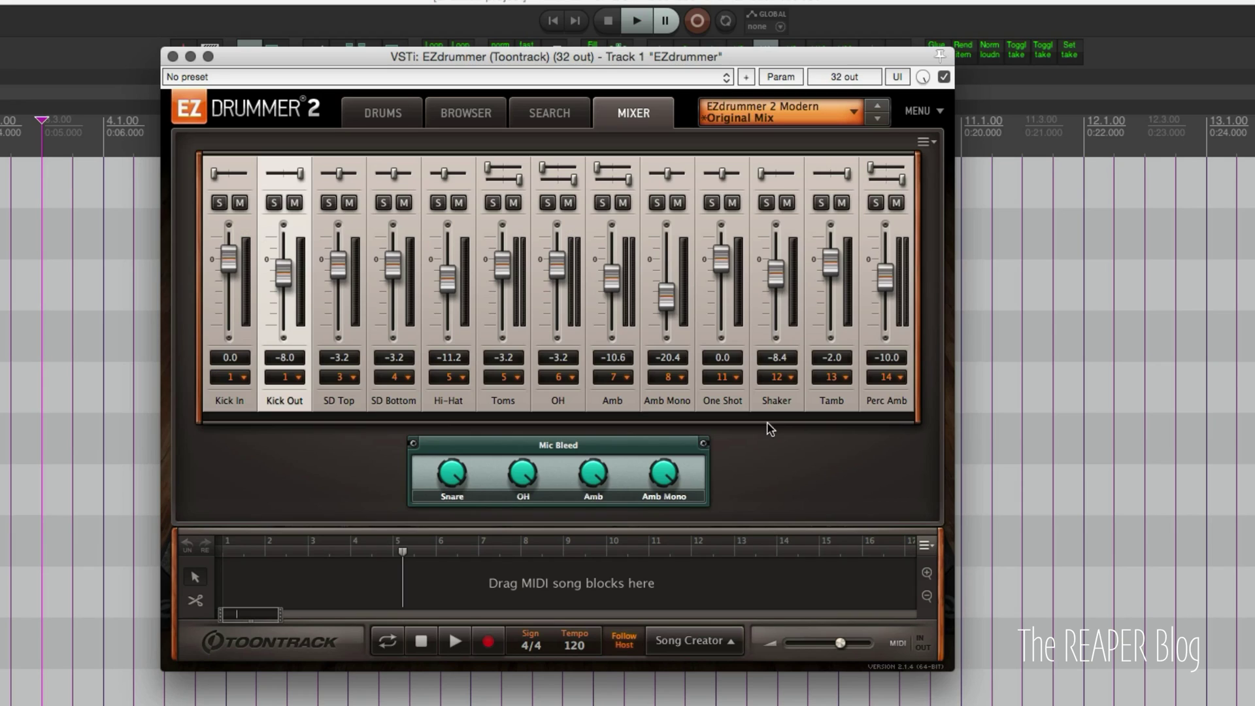
# Load the EZdrummer 2 Vintage > Original Mix preset from the mixer preset list
pyautogui.click(836, 117)
pyautogui.moveTo(844, 154)
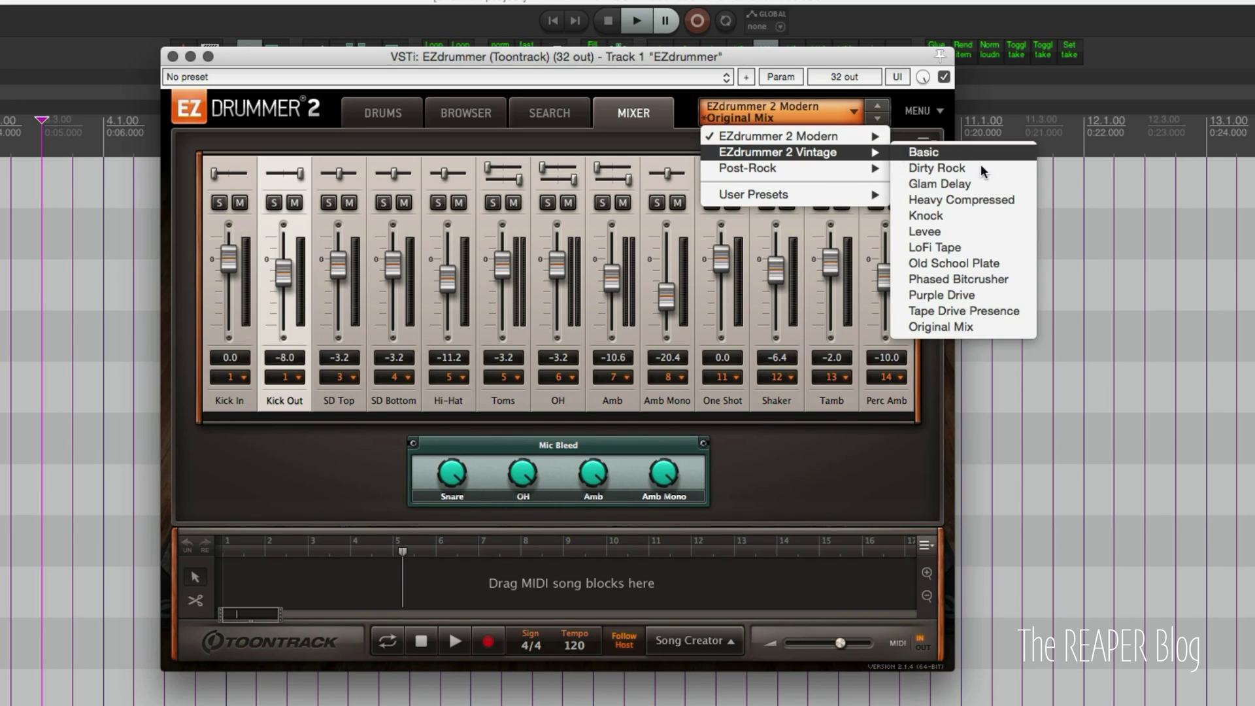
pyautogui.click(1004, 337)
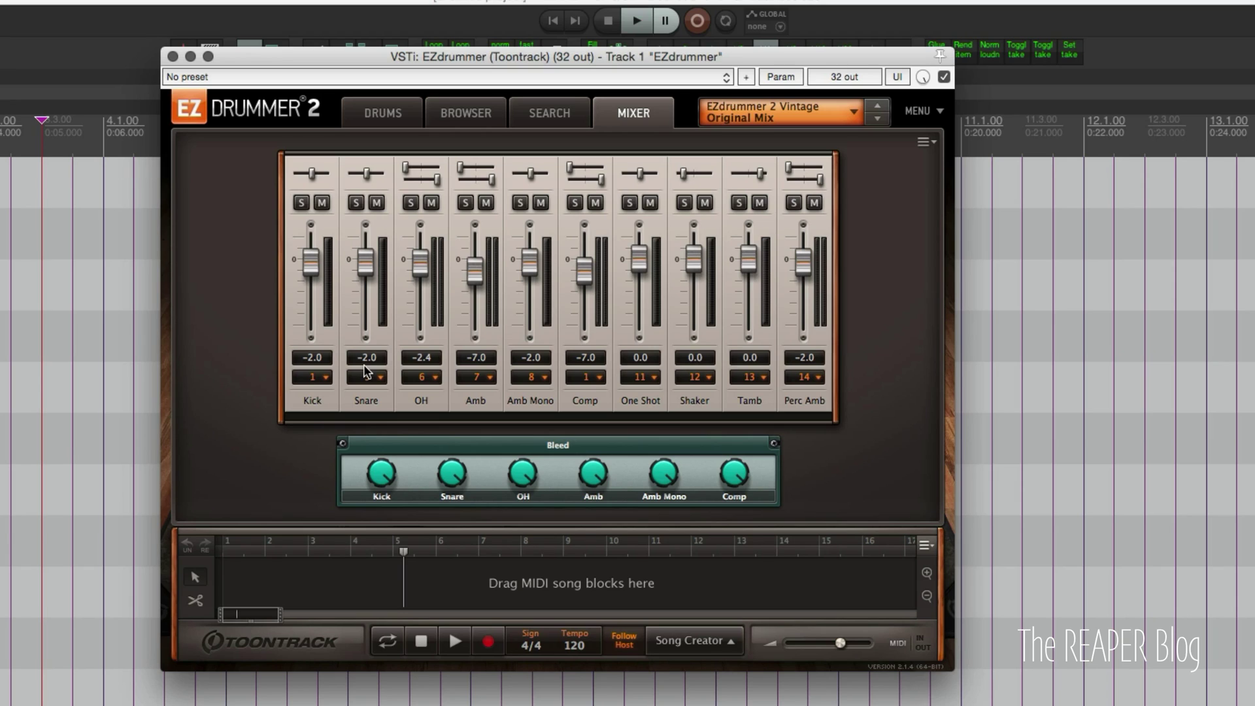
# Load EZdrummer's Post-Rock Original Mix mixer preset
pyautogui.click(854, 111)
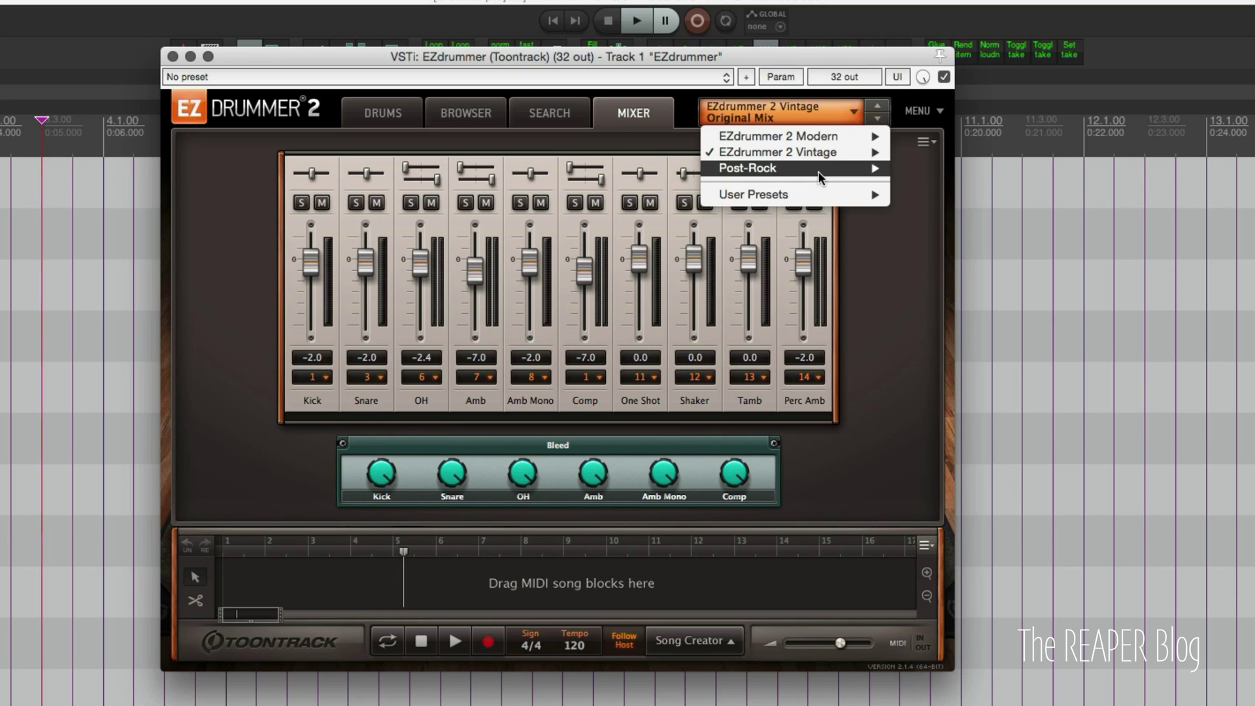
pyautogui.moveTo(818, 171)
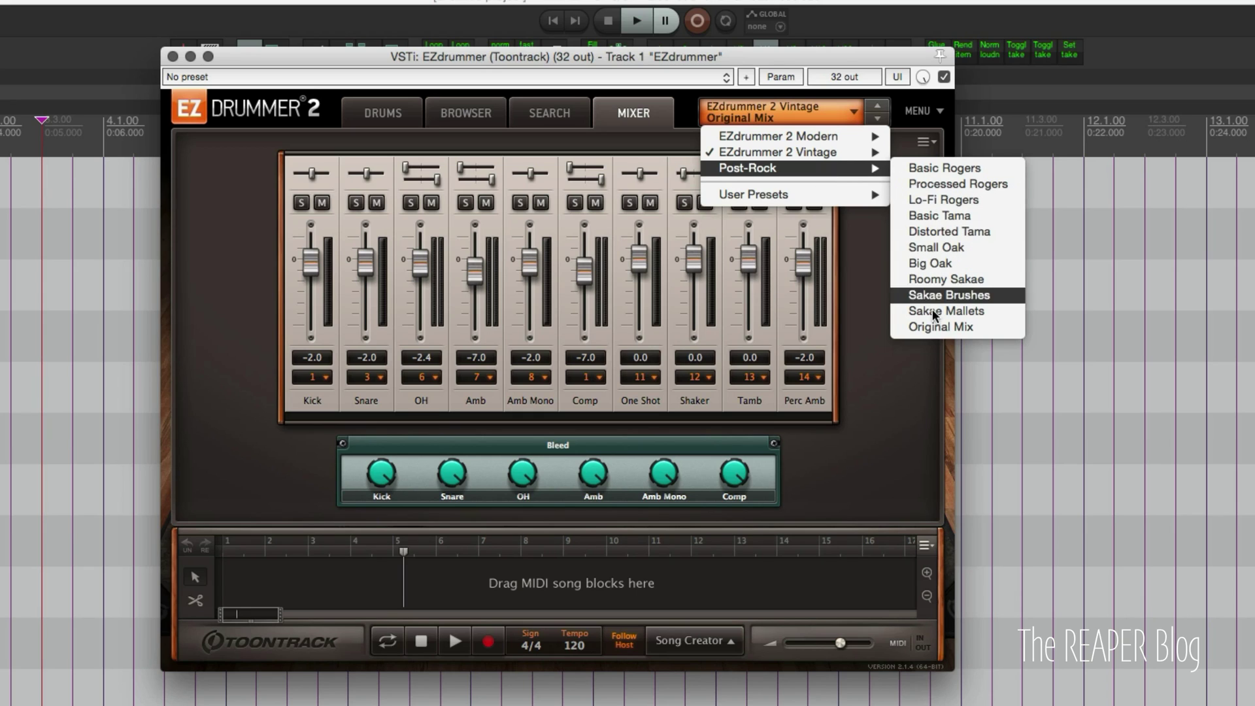
pyautogui.click(940, 327)
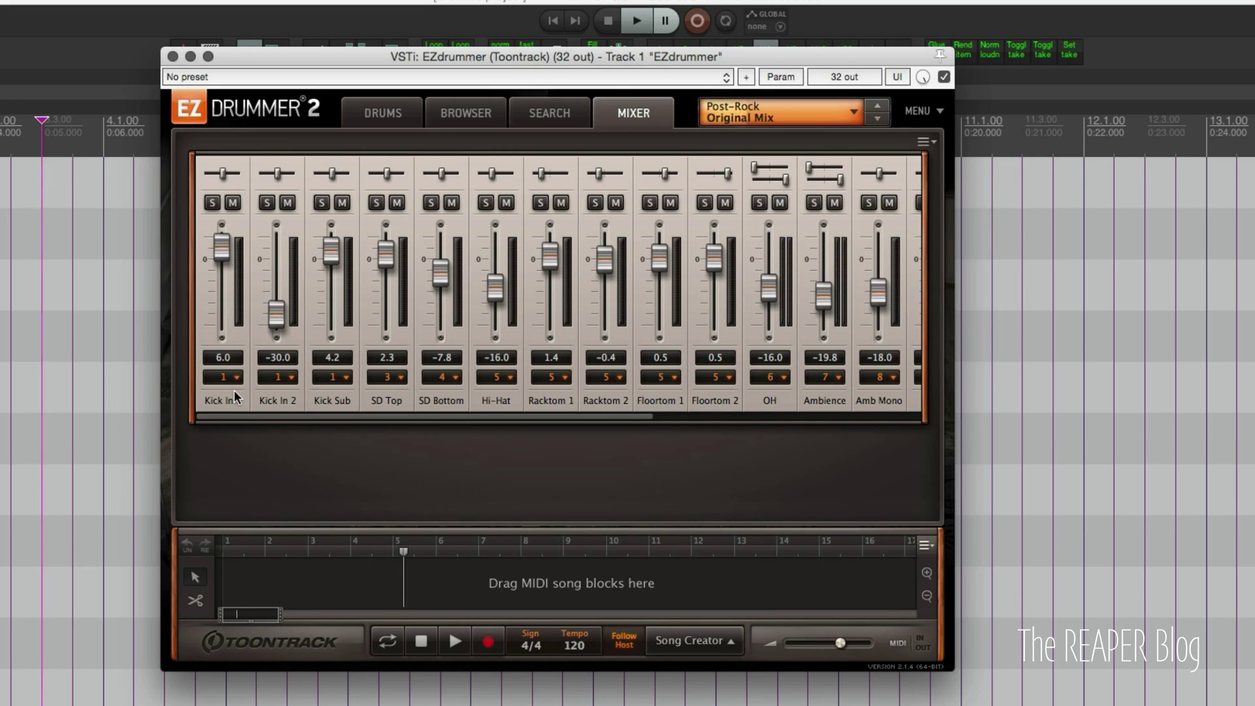
# Set Kick In's output to Multichannel and scroll across the mixer channels
pyautogui.click(228, 377)
pyautogui.click(274, 678)
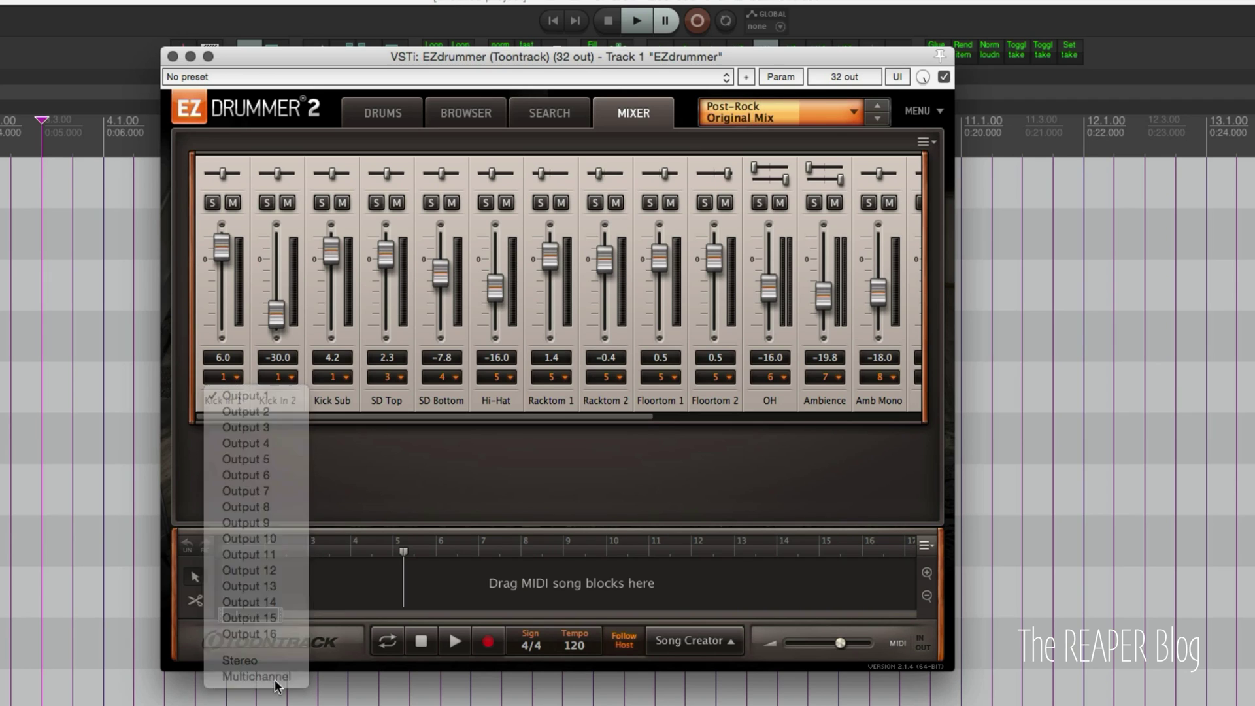
pyautogui.moveTo(398, 415); pyautogui.dragTo(750, 418)
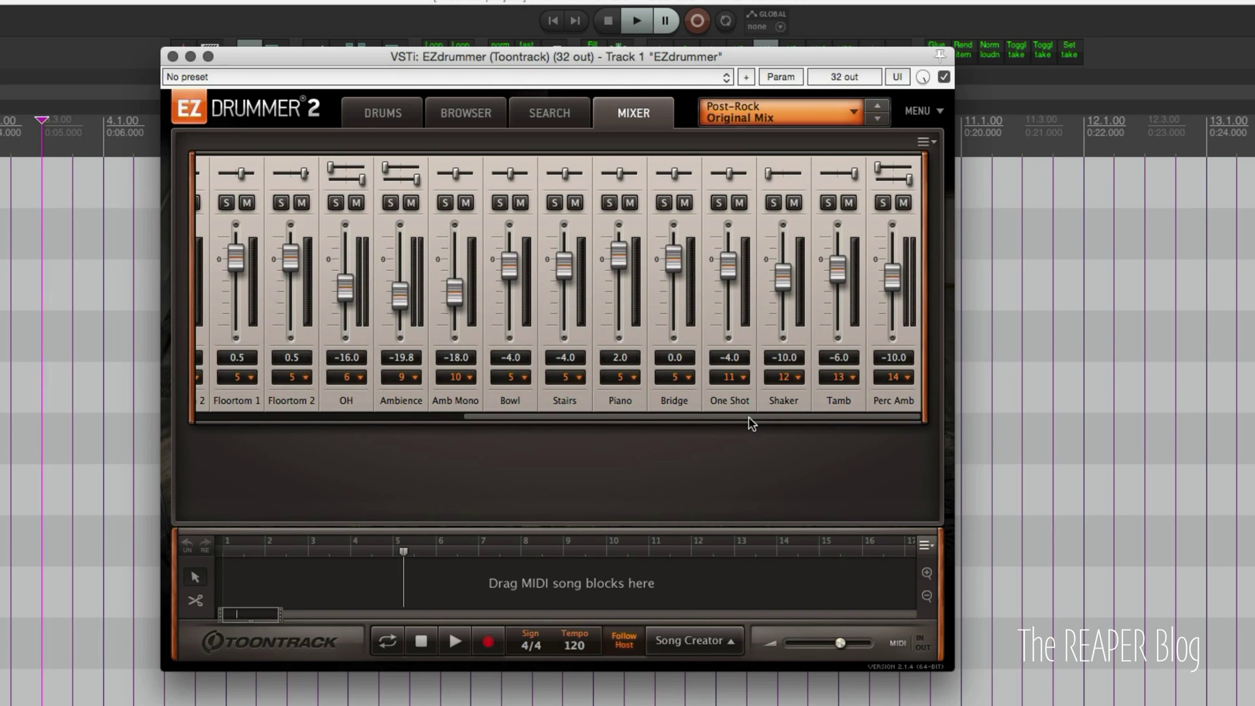
pyautogui.moveTo(737, 420); pyautogui.dragTo(307, 416)
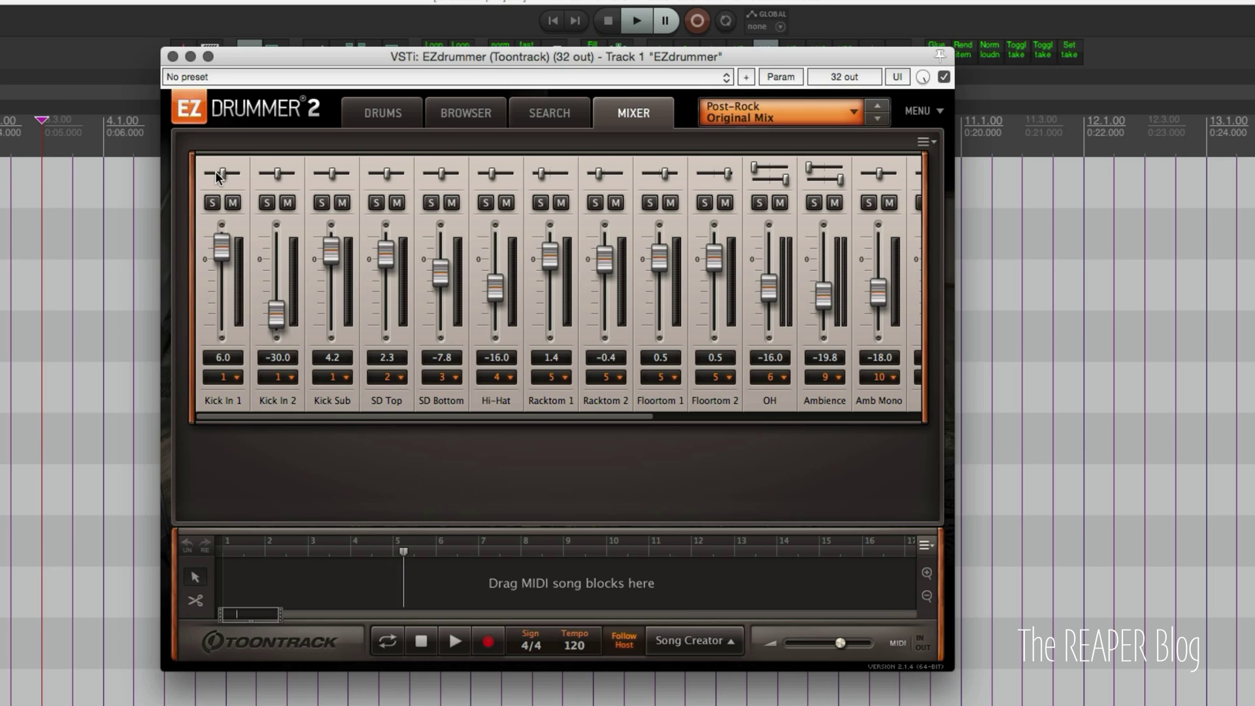
# Pan Kick In 2 hard right, keeping Kick In 1 on Output 1 with centred pan
pyautogui.moveTo(222, 174); pyautogui.dragTo(183, 183)
pyautogui.moveTo(272, 174); pyautogui.dragTo(339, 175)
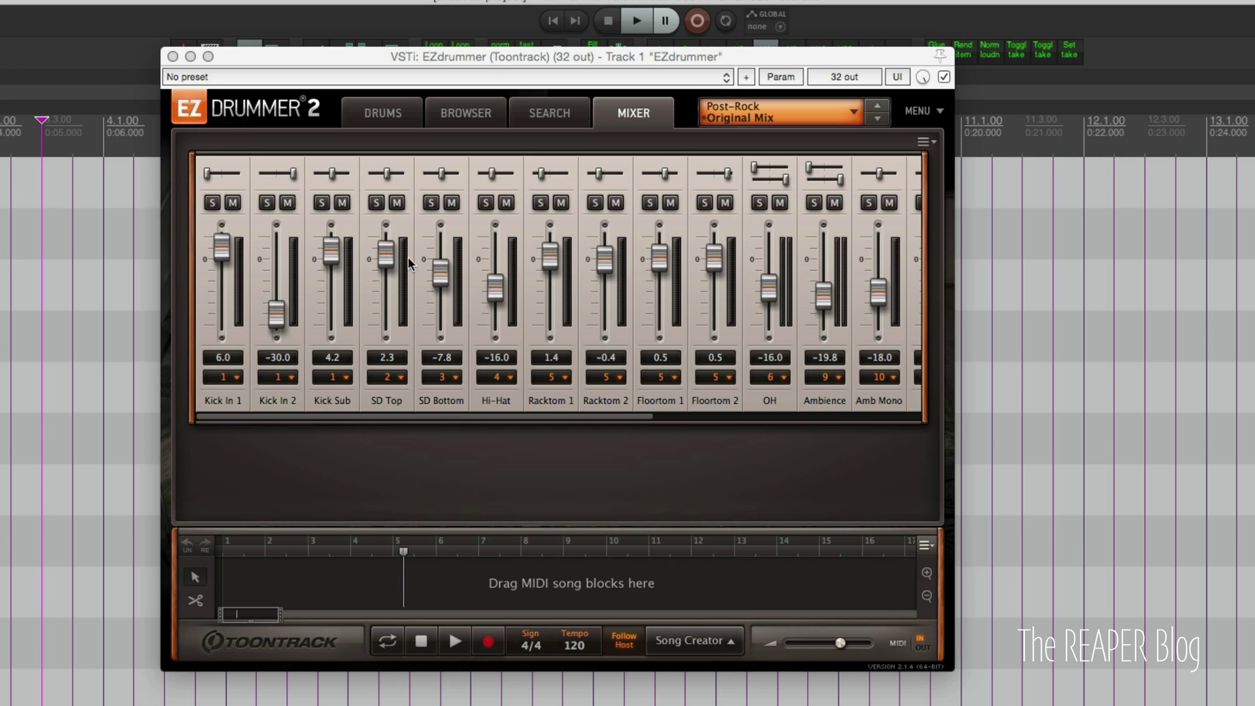
pyautogui.click(236, 382)
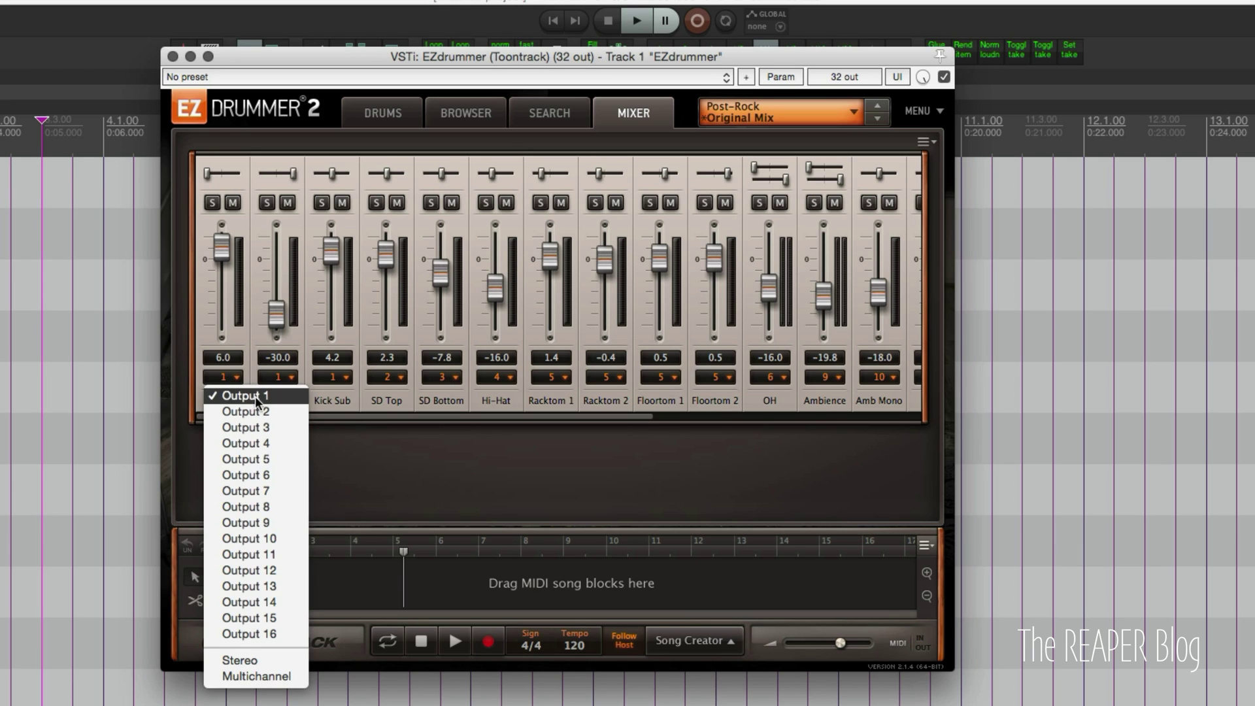
pyautogui.click(255, 396)
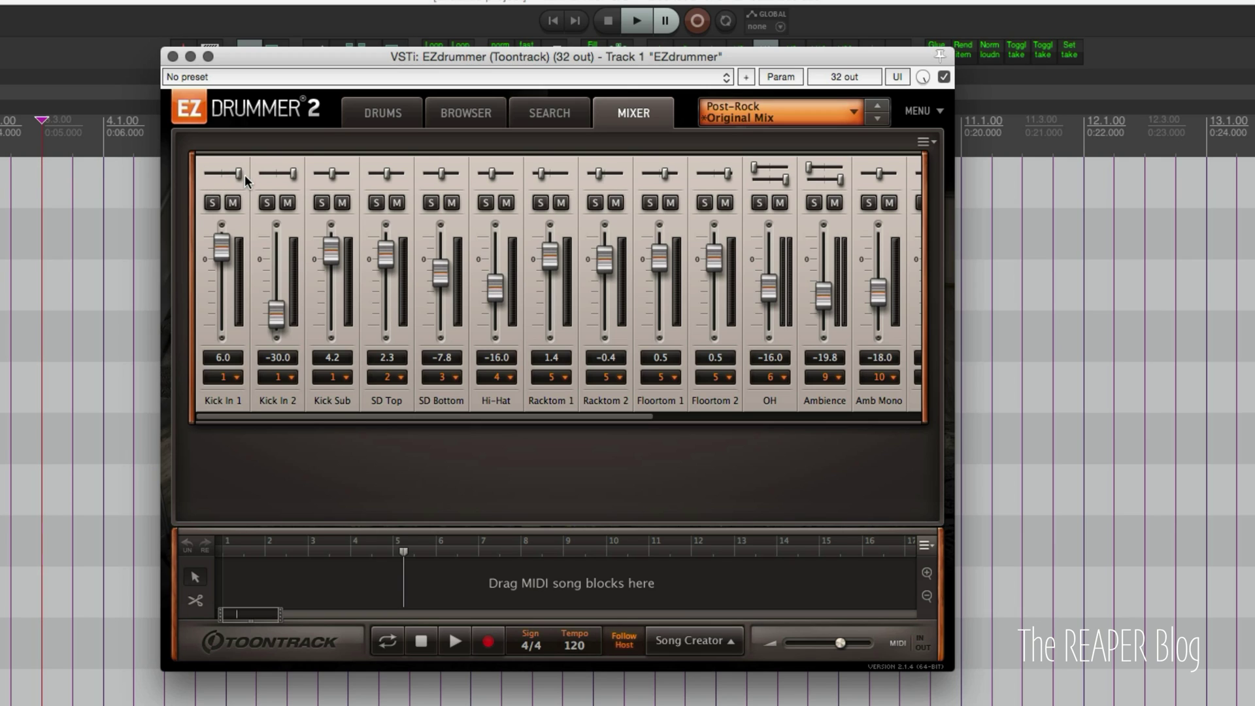
pyautogui.moveTo(209, 175); pyautogui.dragTo(225, 181)
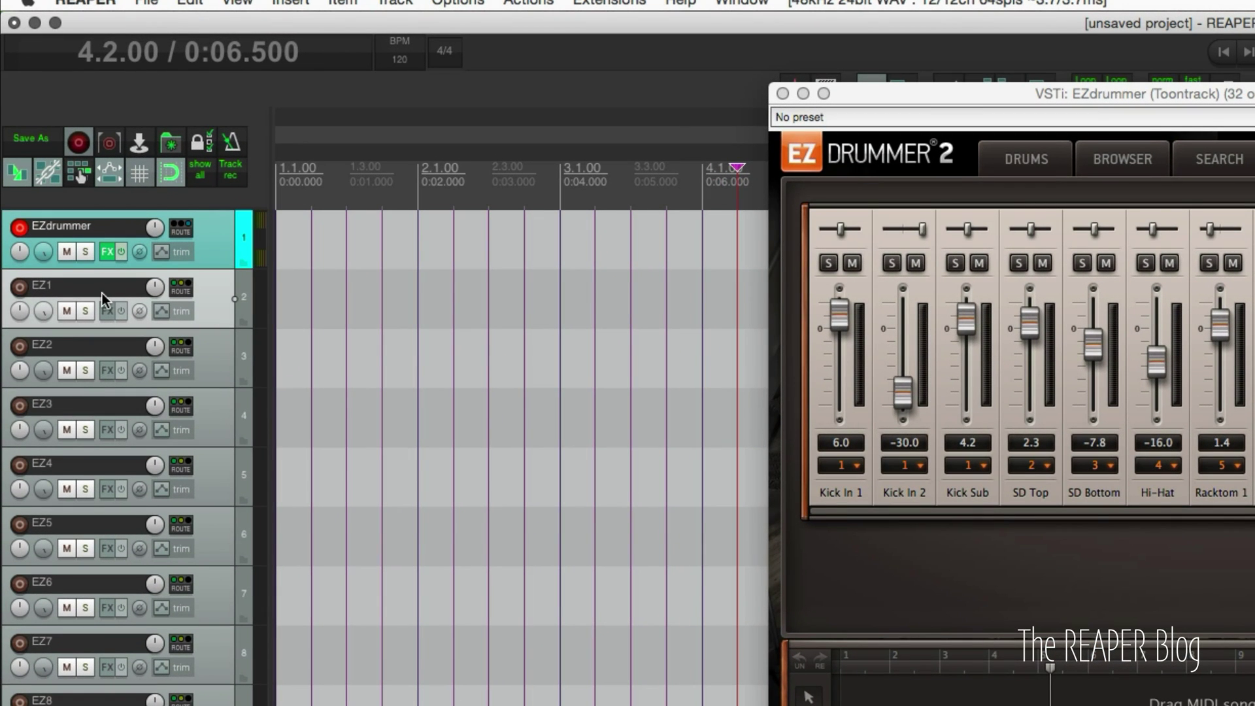
# Rename the EZ output tracks to Kick, Snare and snare bottom
pyautogui.doubleClick(47, 143)
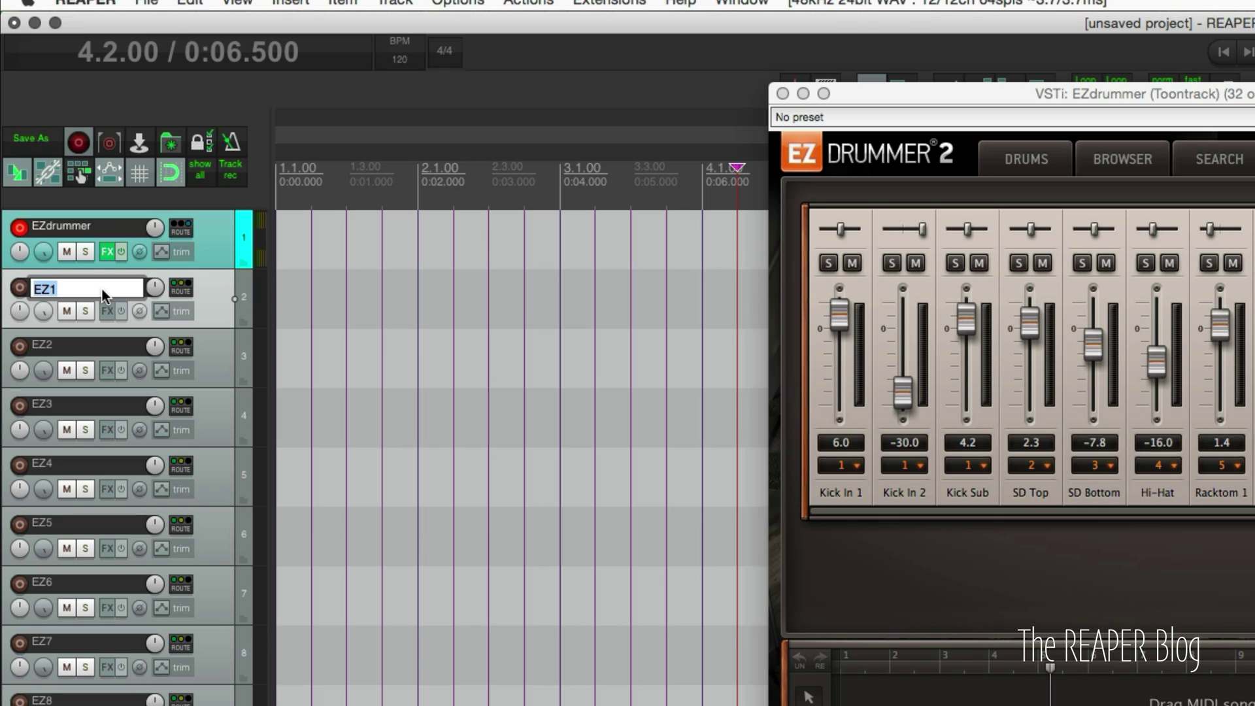
pyautogui.write('Kick')
pyautogui.press('Tab')
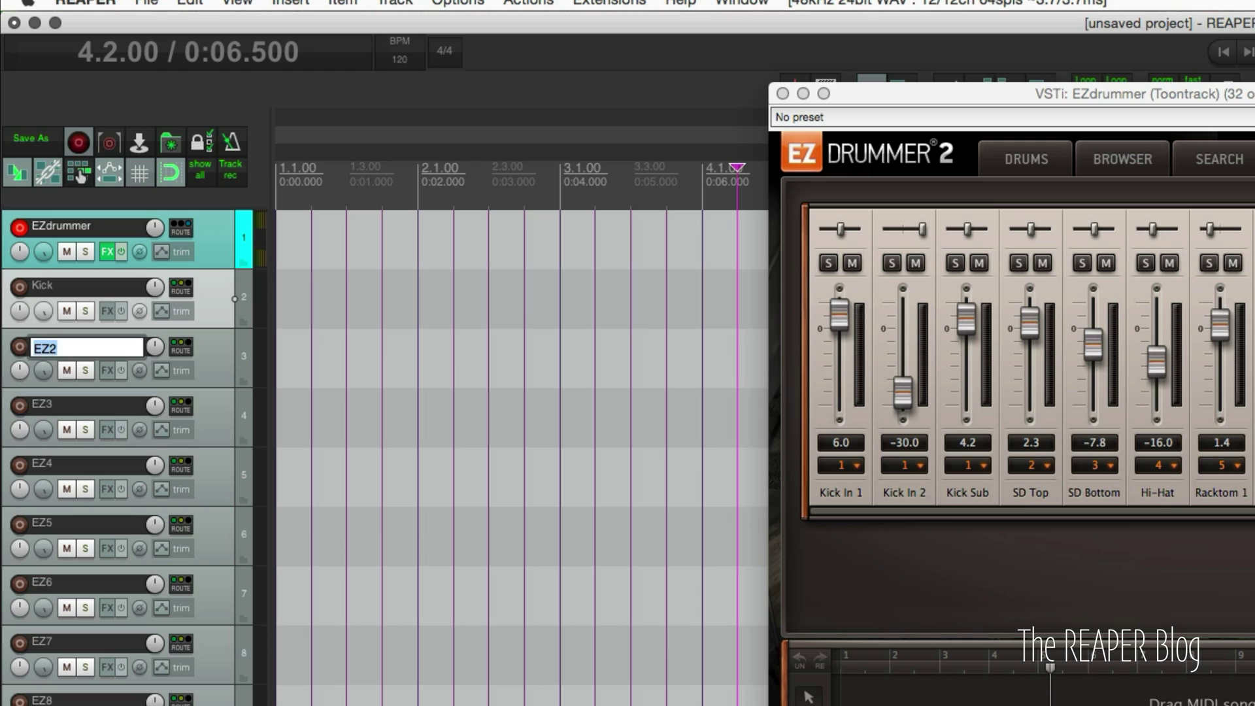
pyautogui.write('Sna')
pyautogui.press('BackSpace')
pyautogui.press('BackSpace')
pyautogui.write('nare')
pyautogui.press('Tab')
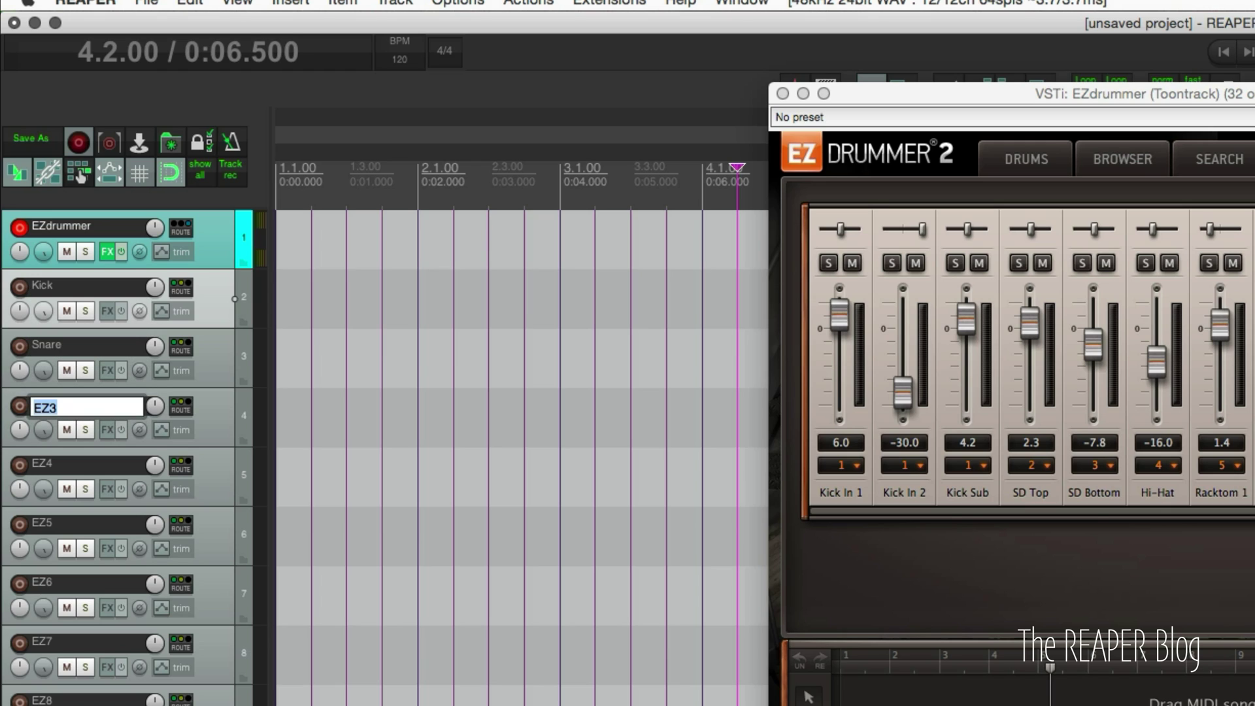
pyautogui.write('snar')
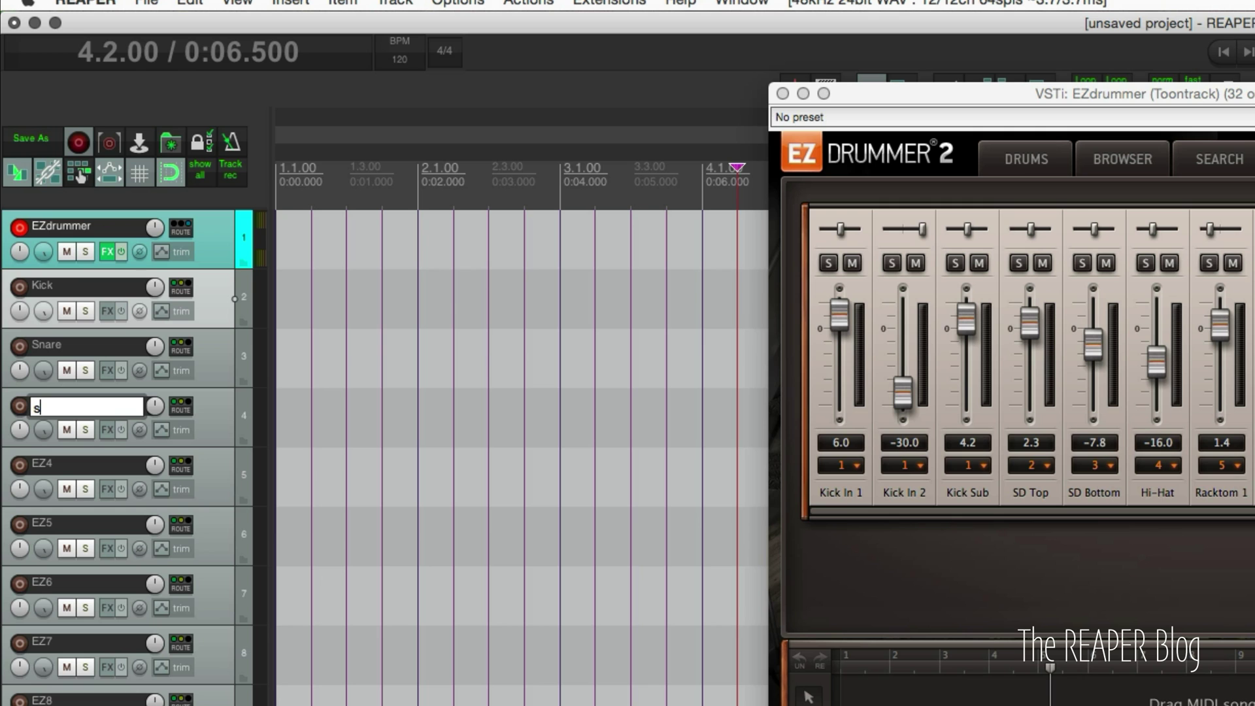
pyautogui.write('e bottom')
pyautogui.press('Return')
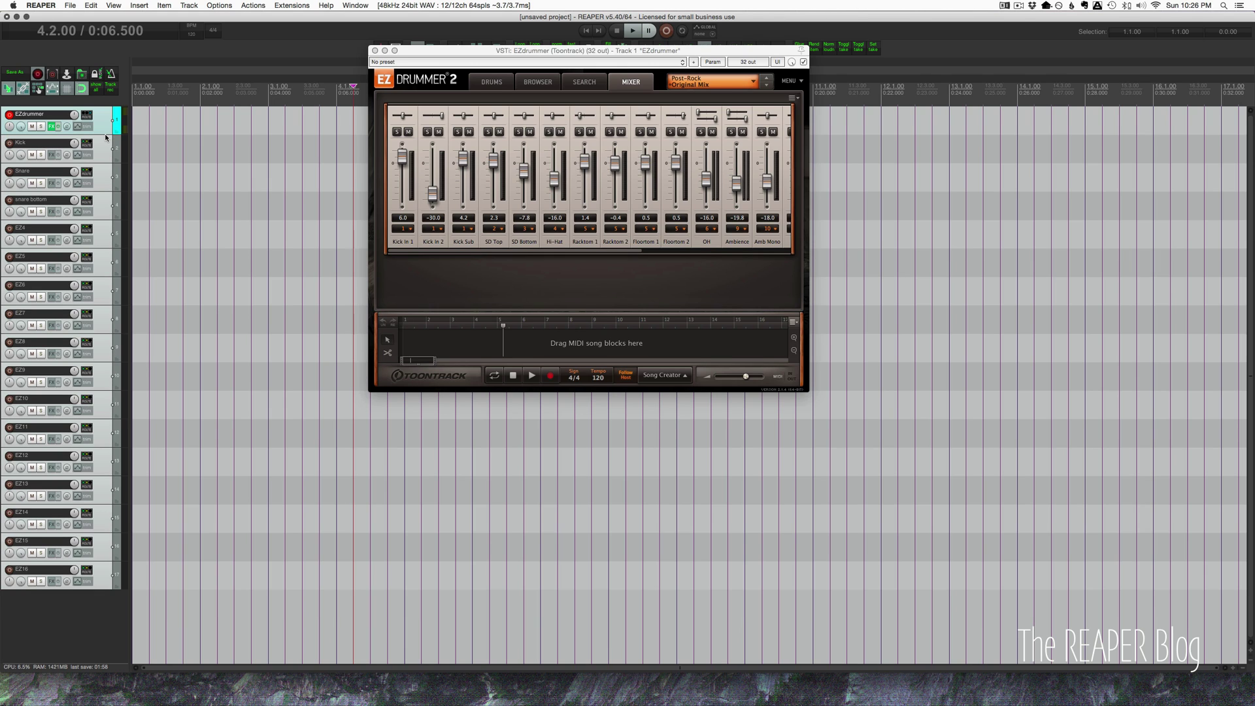
# Delete all 17 tracks and insert the Instruments > EZDrummer_Modern-Kit track template
pyautogui.press('Delete')
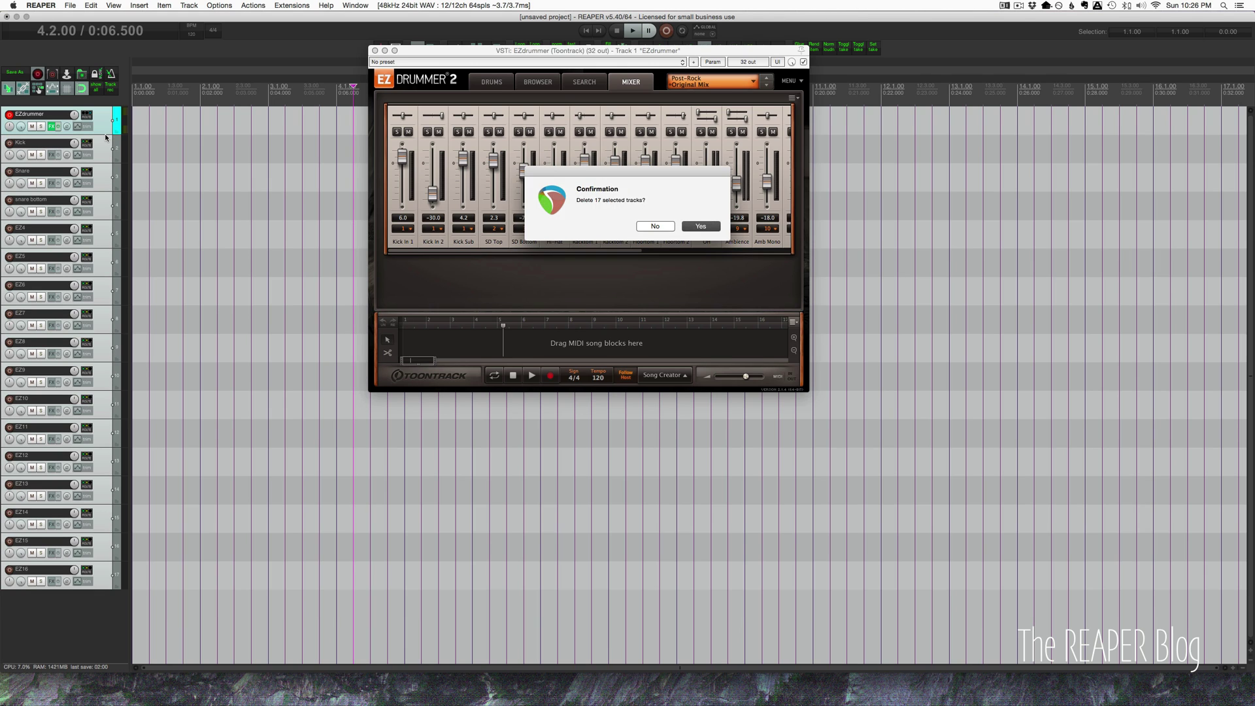
pyautogui.press('Return')
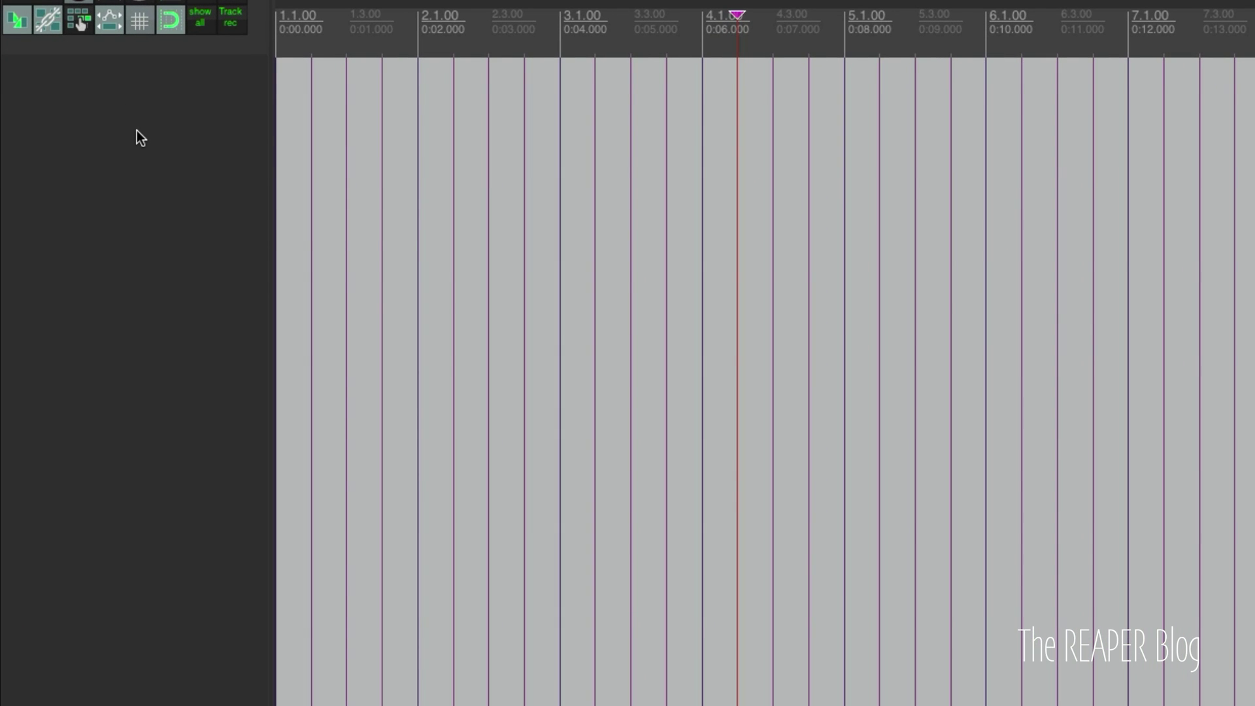
pyautogui.rightClick(61, 137)
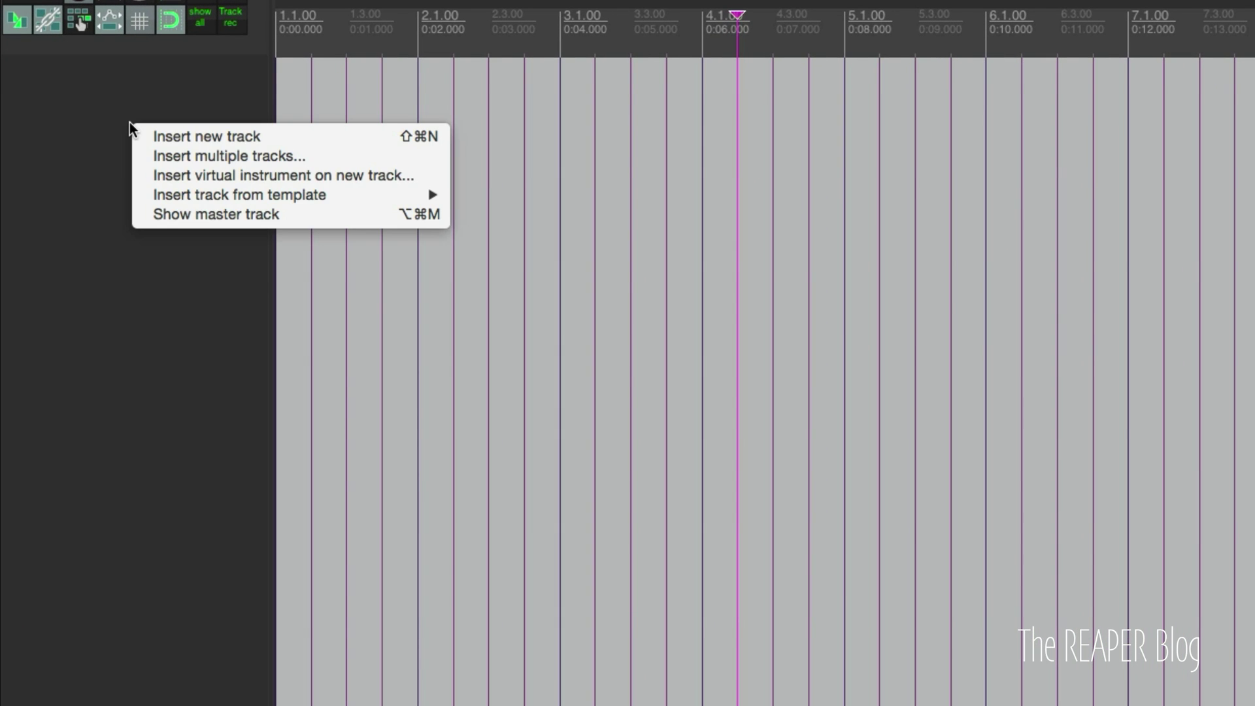
pyautogui.moveTo(227, 190)
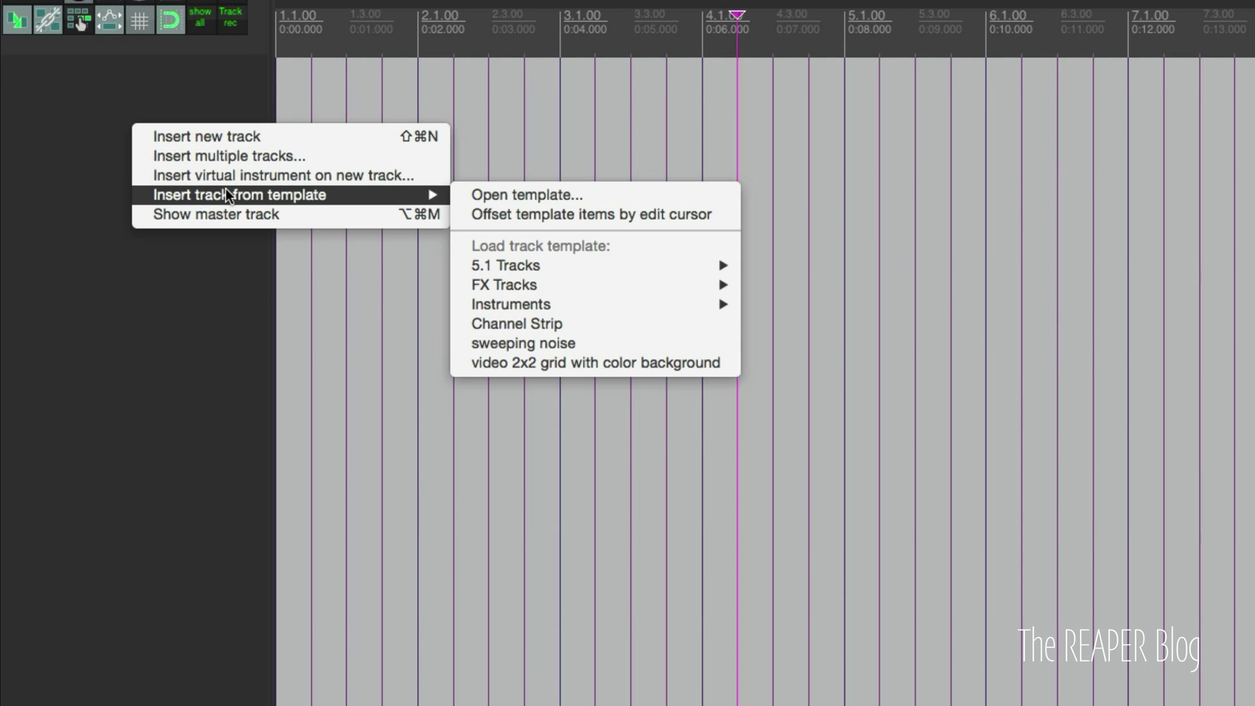
pyautogui.moveTo(571, 307)
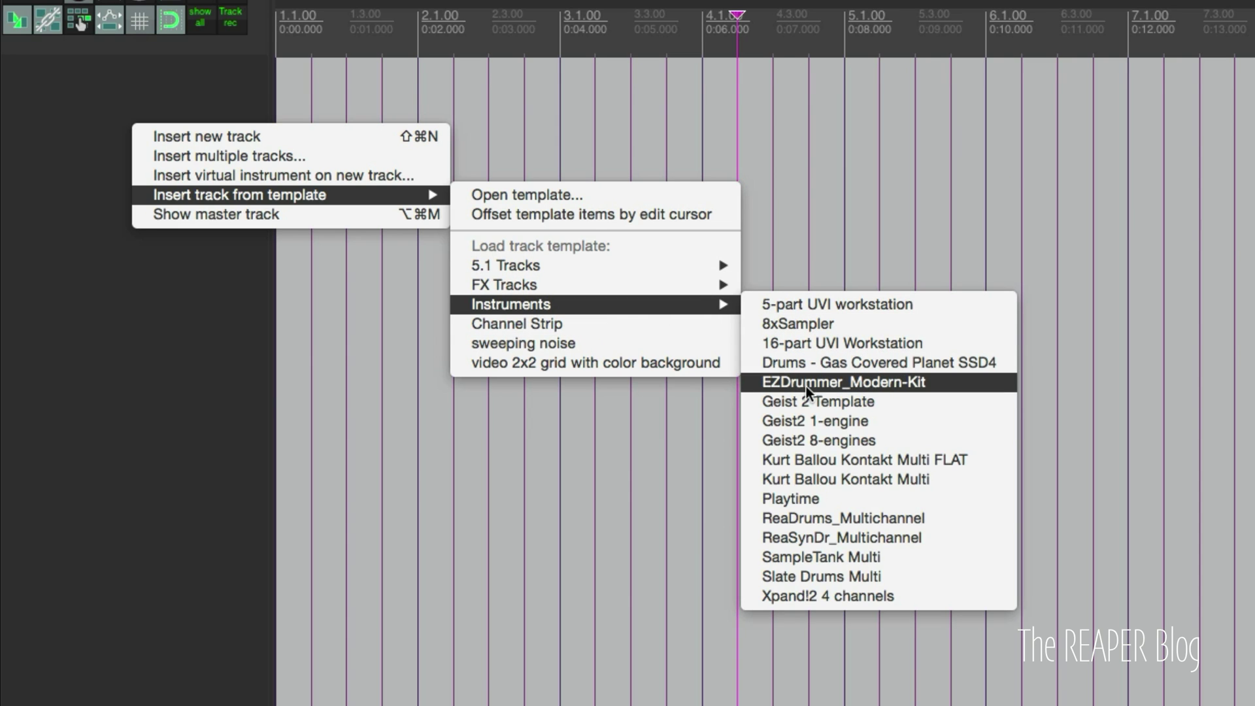
pyautogui.click(893, 389)
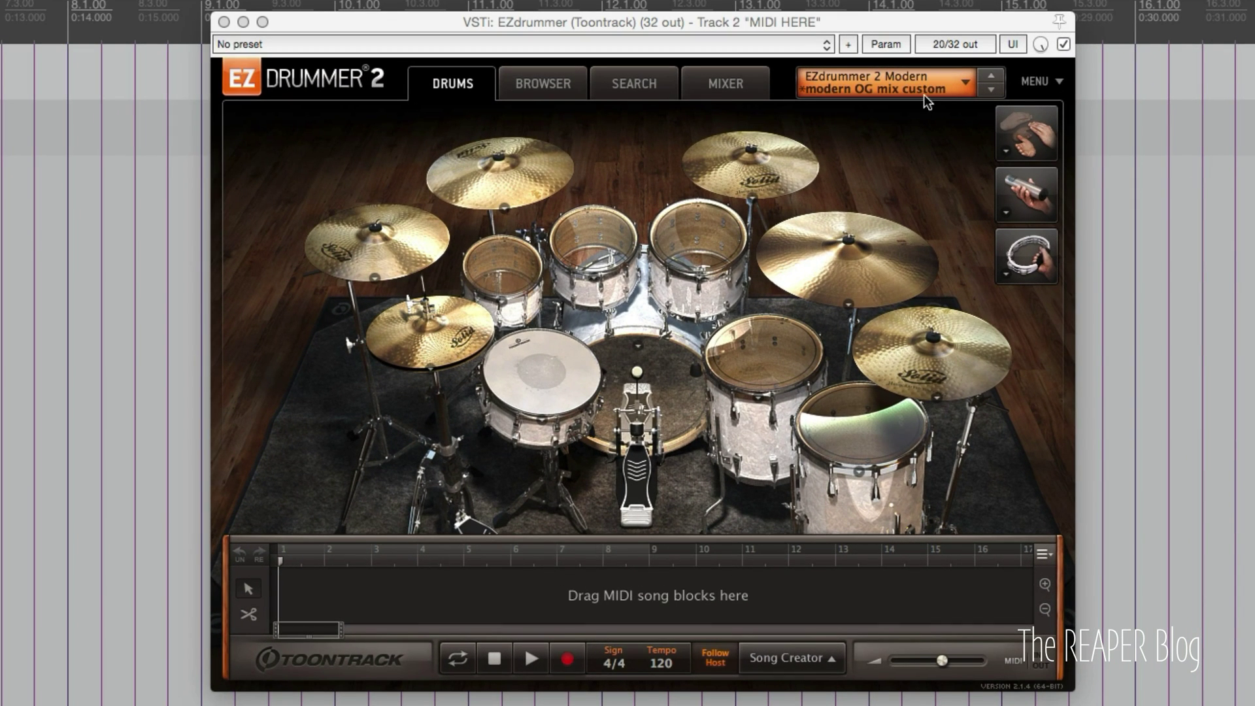
pyautogui.moveTo(593, 340)
pyautogui.click(747, 87)
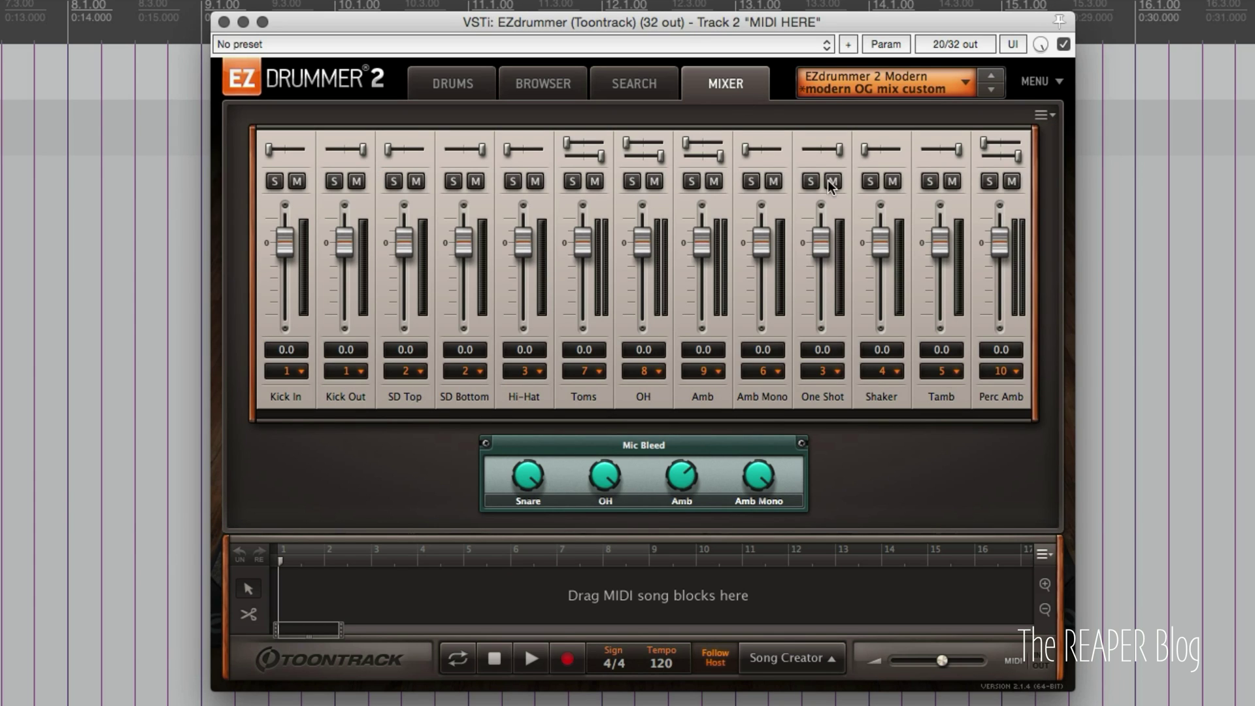
pyautogui.click(452, 83)
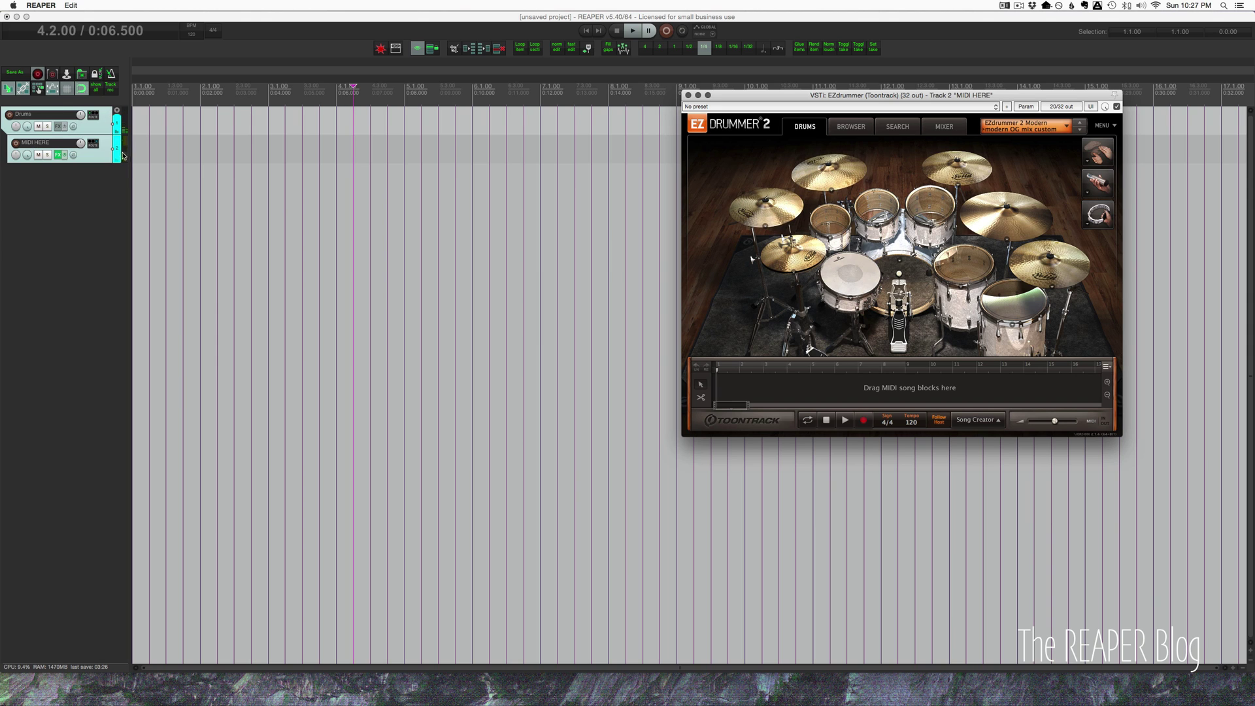
# Open the Mixer with Ctrl+M, select the Drums and Kick In strips, and check MIDI HERE's FX chain
pyautogui.click(91, 157)
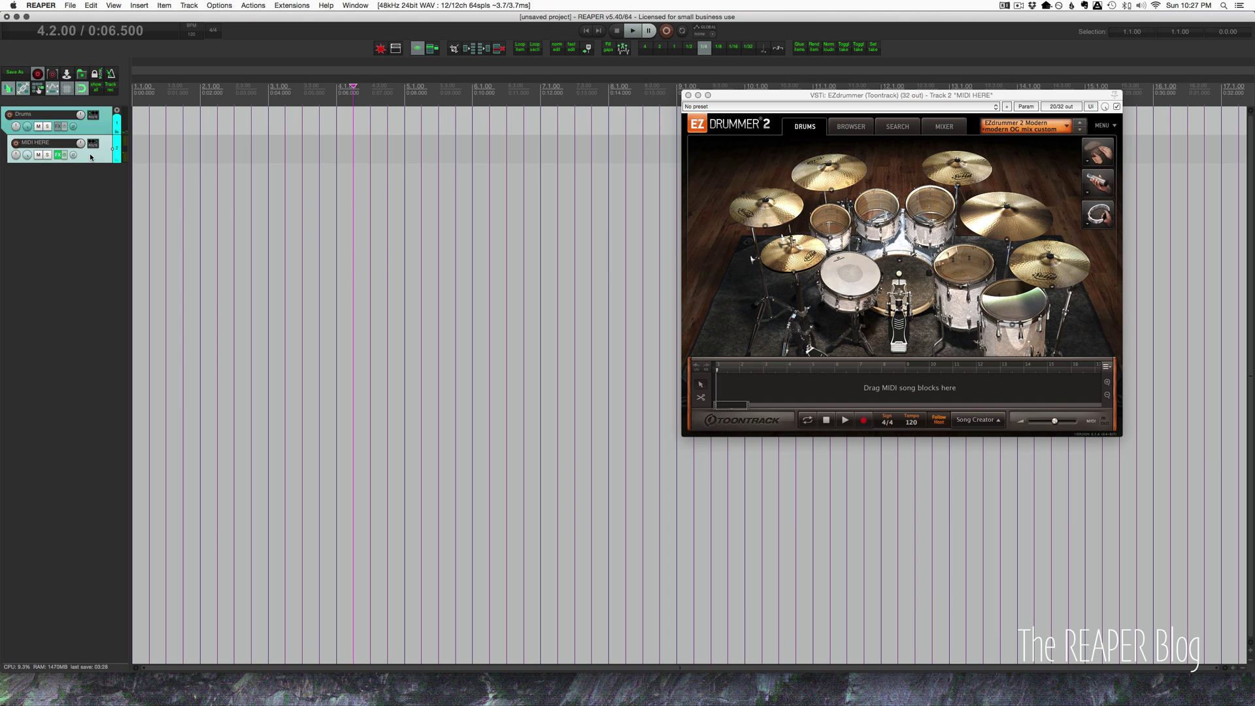
pyautogui.press('super+m')
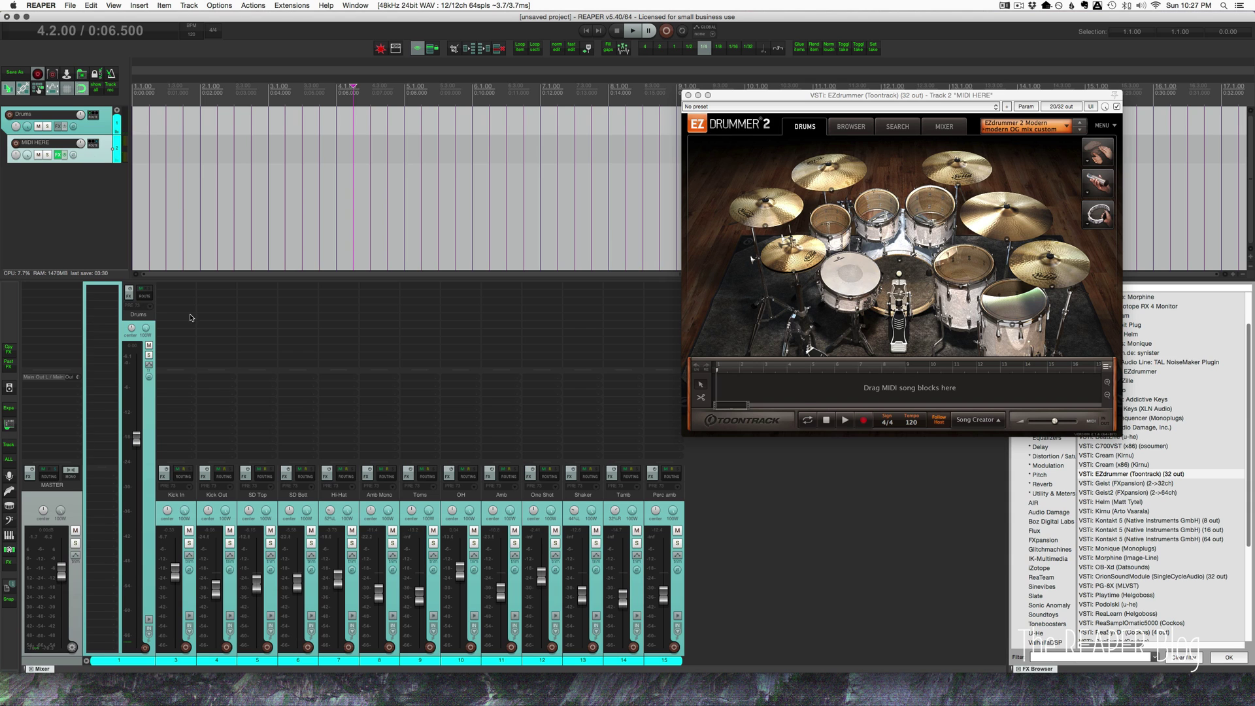
pyautogui.click(145, 447)
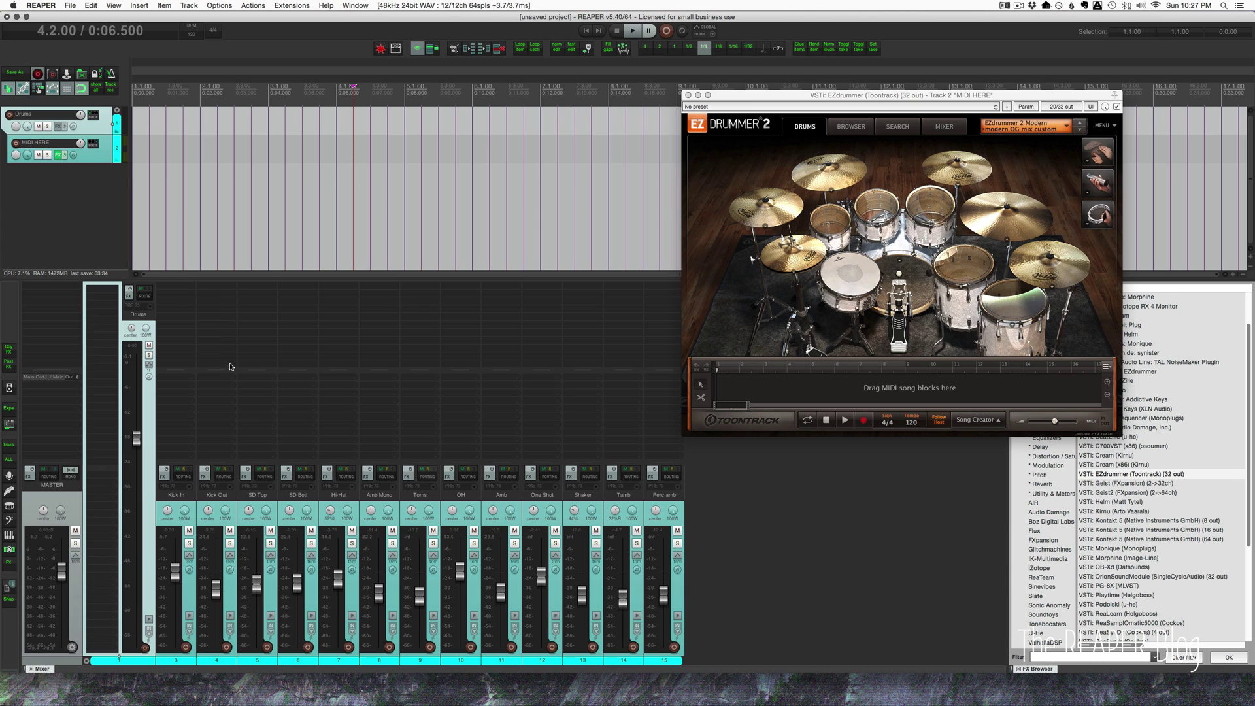
pyautogui.click(178, 504)
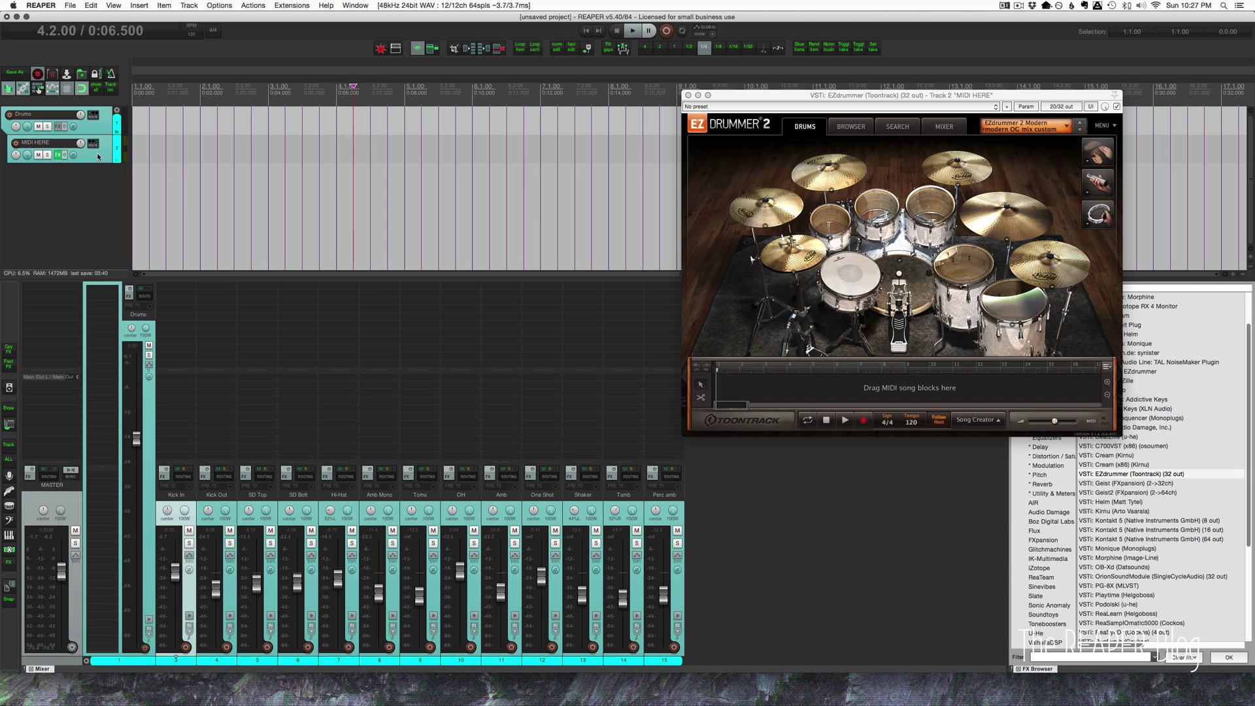
pyautogui.click(58, 155)
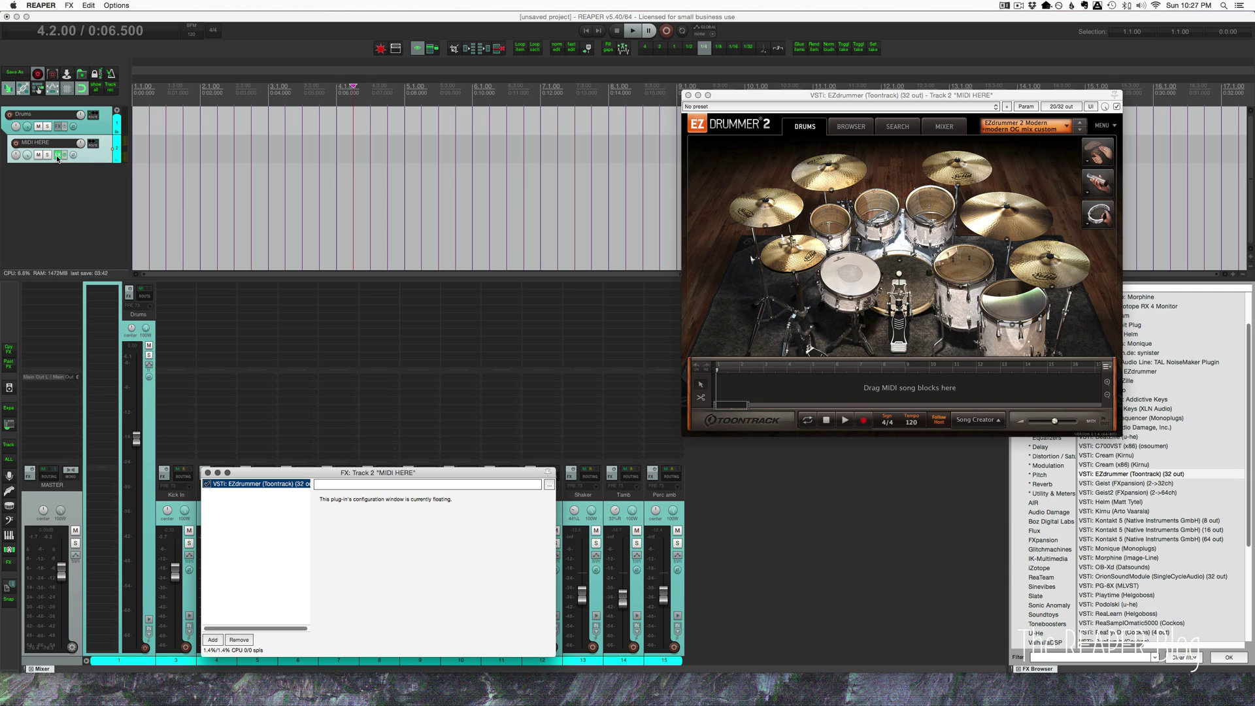
pyautogui.click(58, 156)
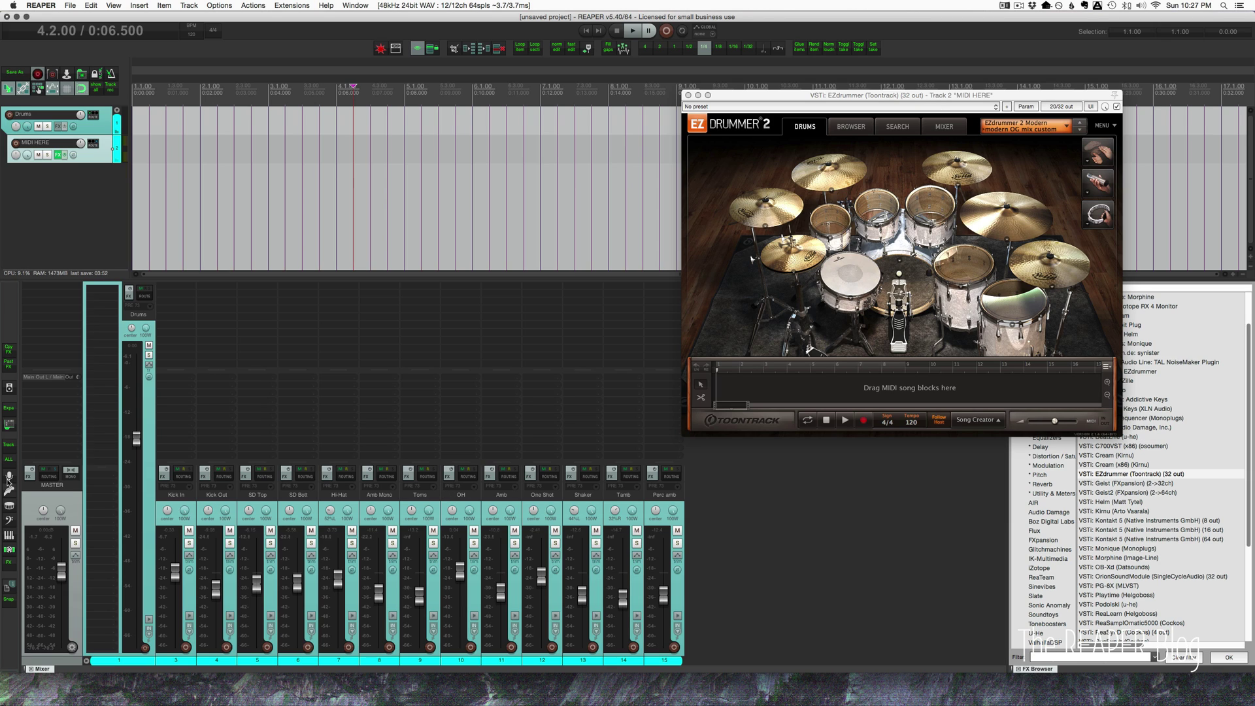
pyautogui.click(114, 5)
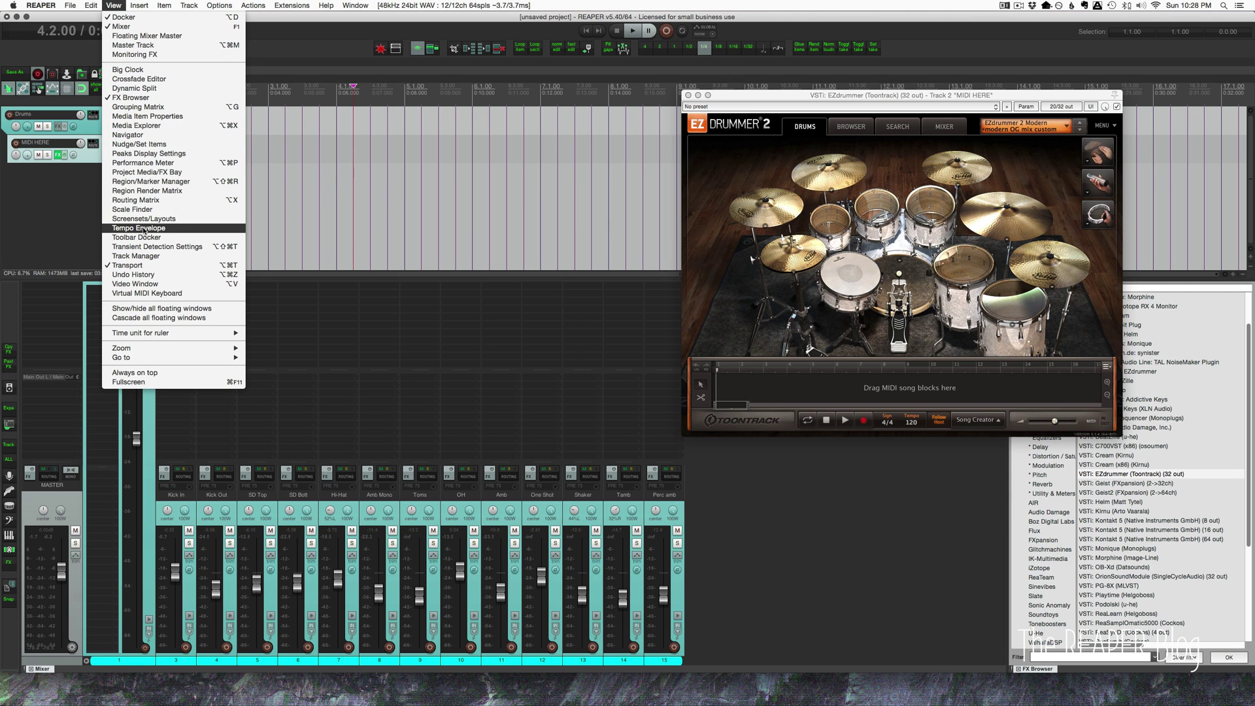
# In the Track Manager, enable TCP for Kick In through OH, then return to the Mixer
pyautogui.click(150, 256)
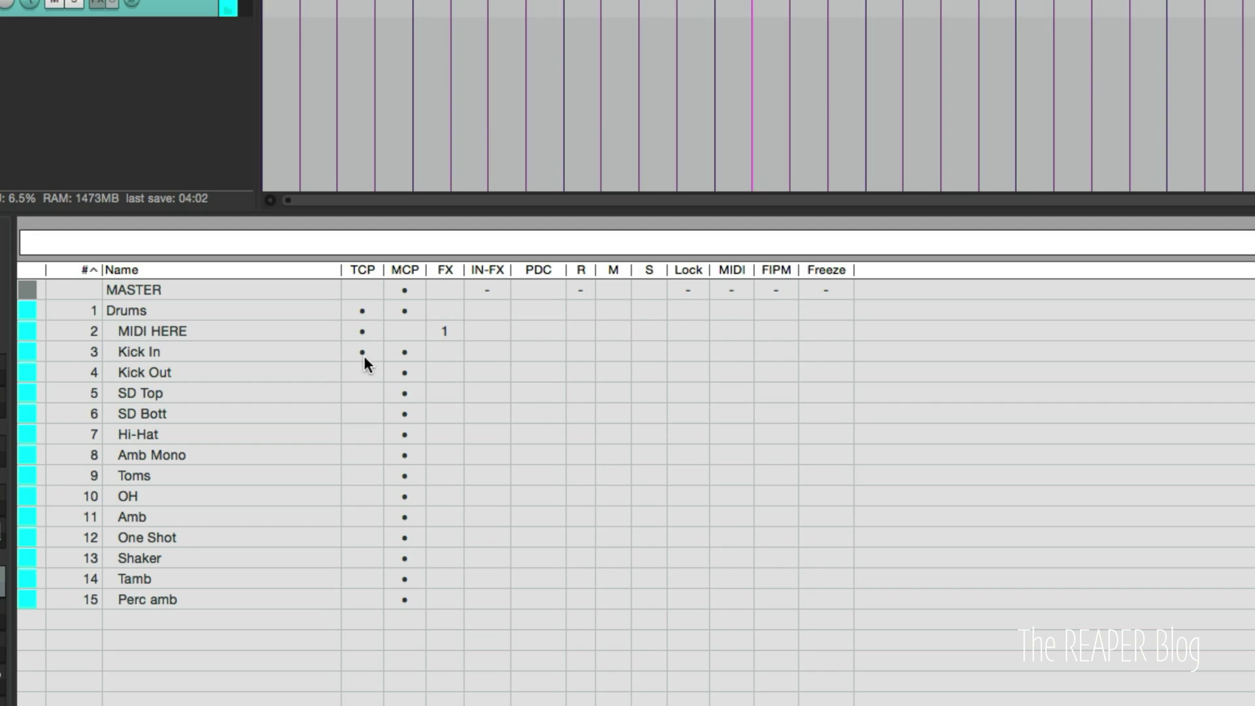
pyautogui.moveTo(364, 355); pyautogui.dragTo(370, 522)
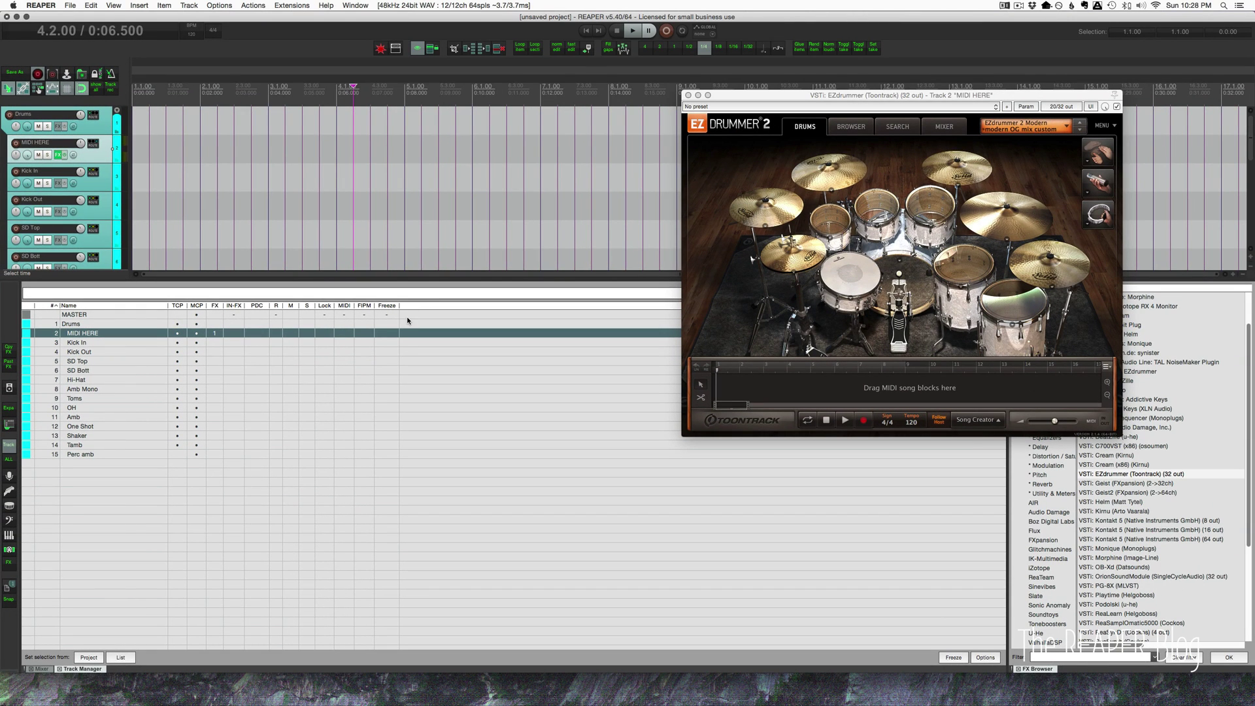
pyautogui.press('super+m')
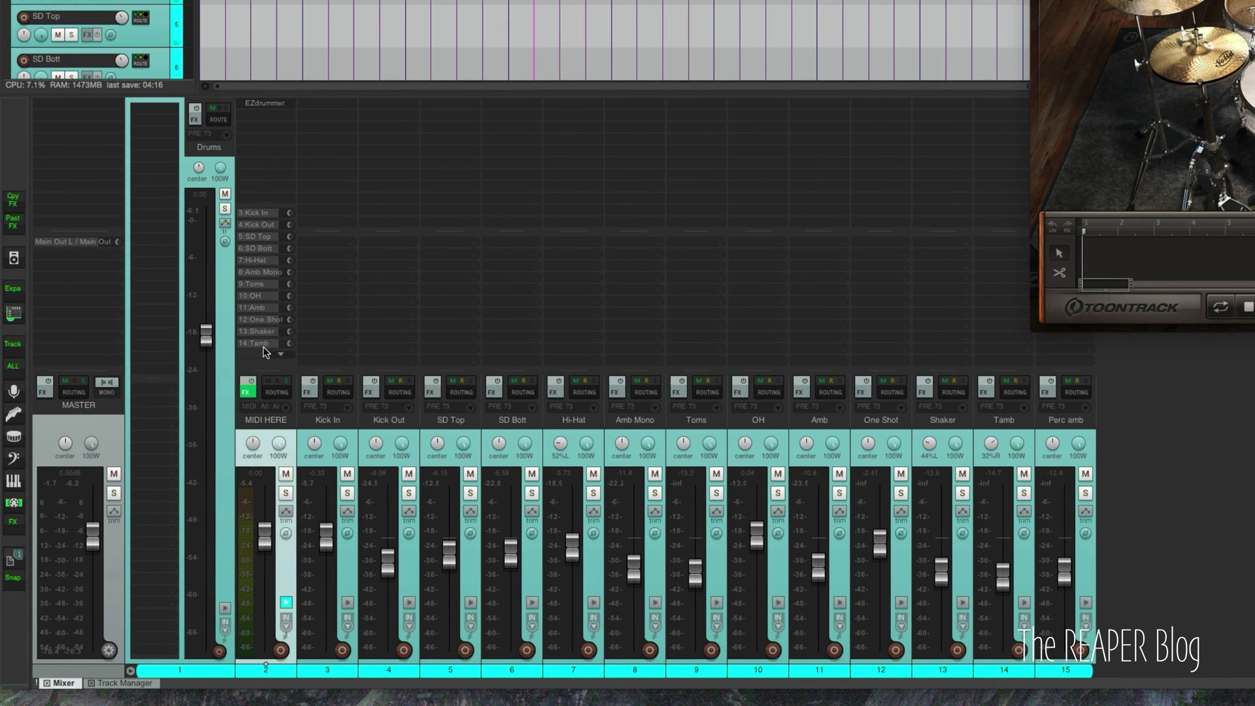
# Inspect MIDI HERE's routing sends to each drum track and switch EZdrummer to its Mixer page
pyautogui.click(281, 390)
pyautogui.moveTo(601, 218); pyautogui.dragTo(674, 17)
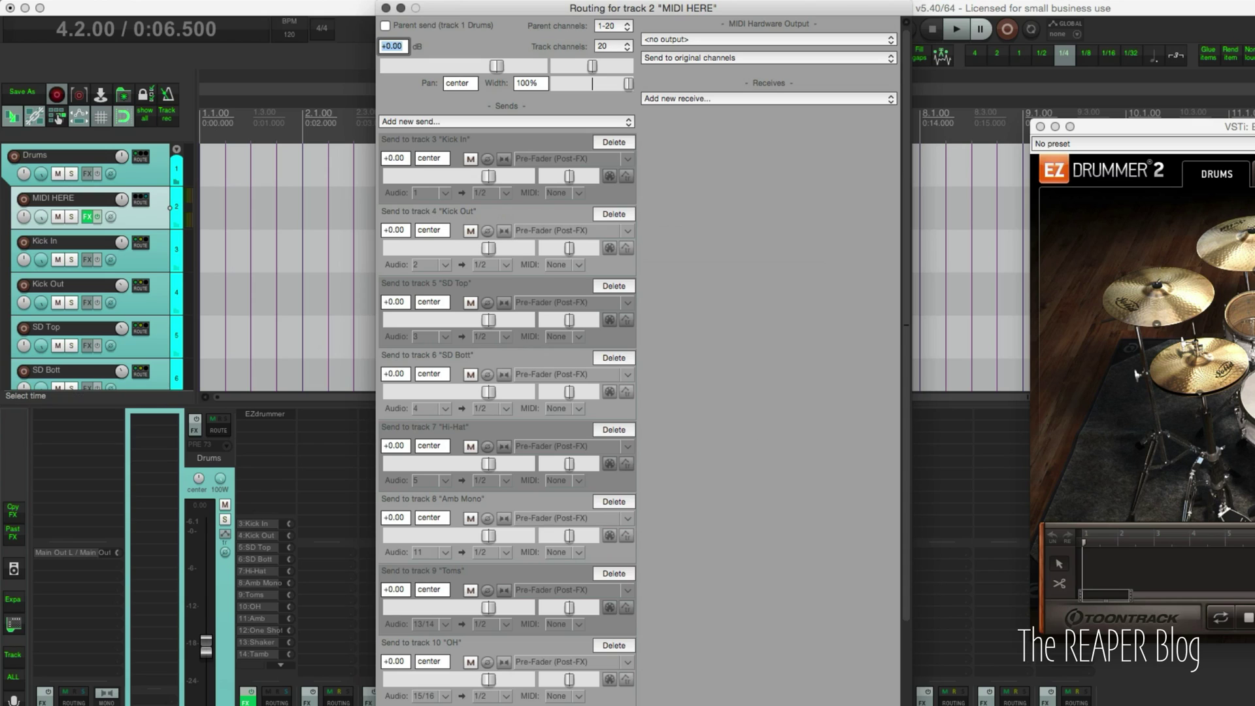
pyautogui.click(1251, 174)
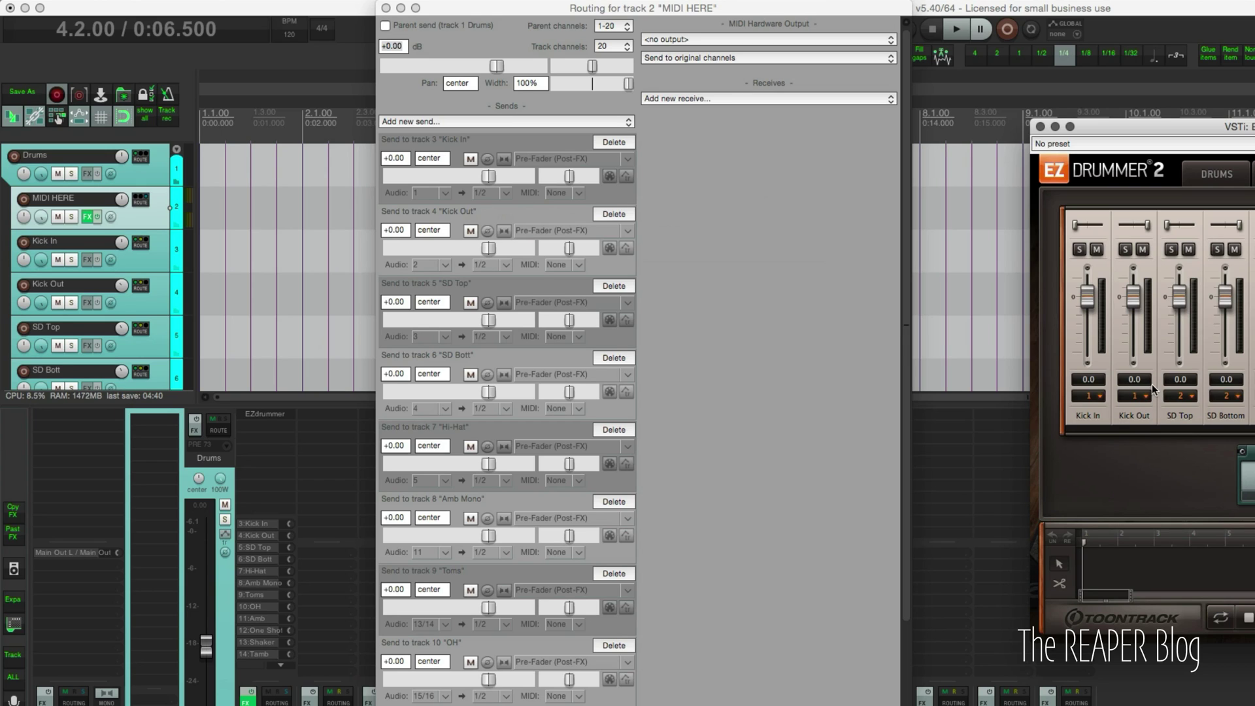
pyautogui.scroll(-8, 723, 492)
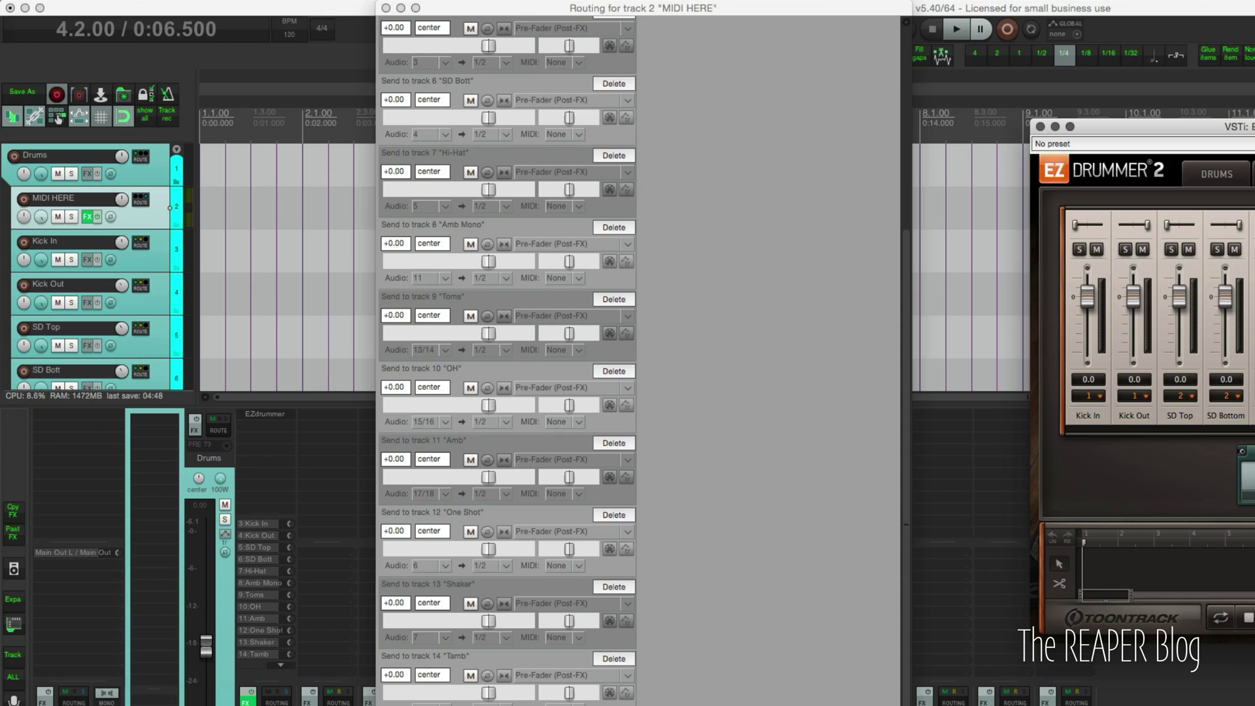
pyautogui.click(386, 8)
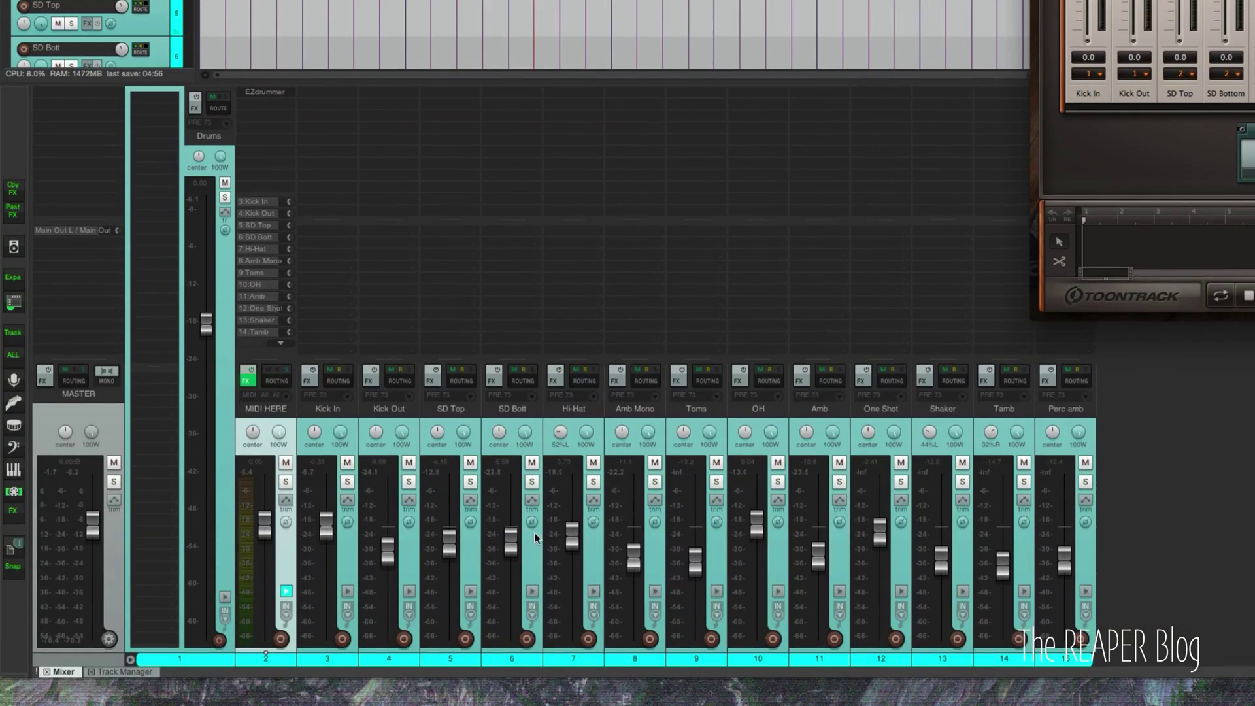
pyautogui.moveTo(812, 536)
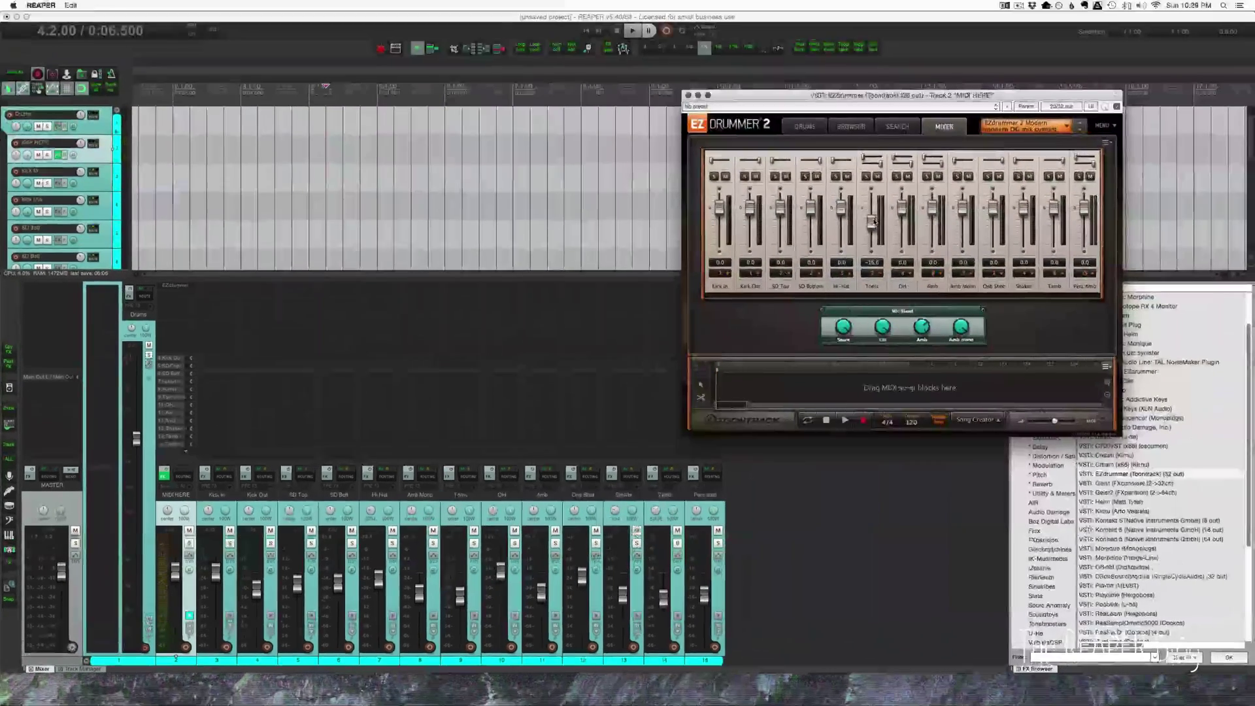
# Raise EZdrummer's Toms to 0.1 and preview the Build-Up I 02 groove from Search
pyautogui.moveTo(874, 211); pyautogui.dragTo(875, 209)
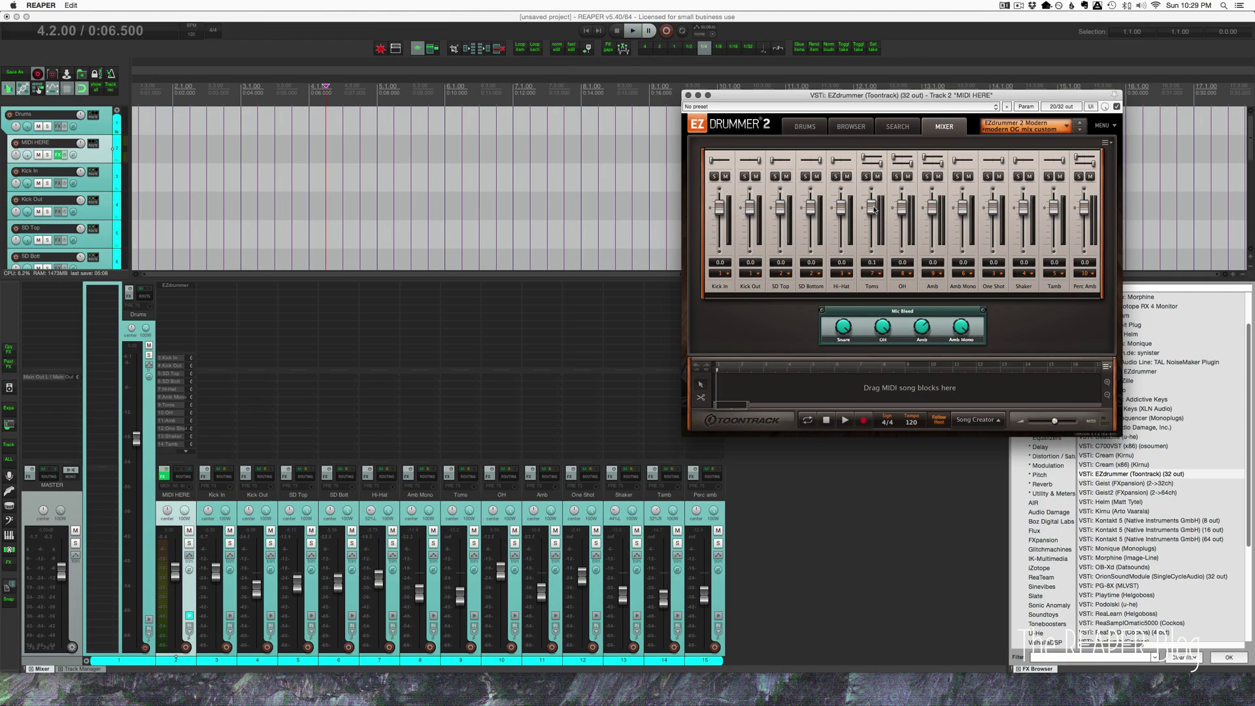
pyautogui.click(898, 127)
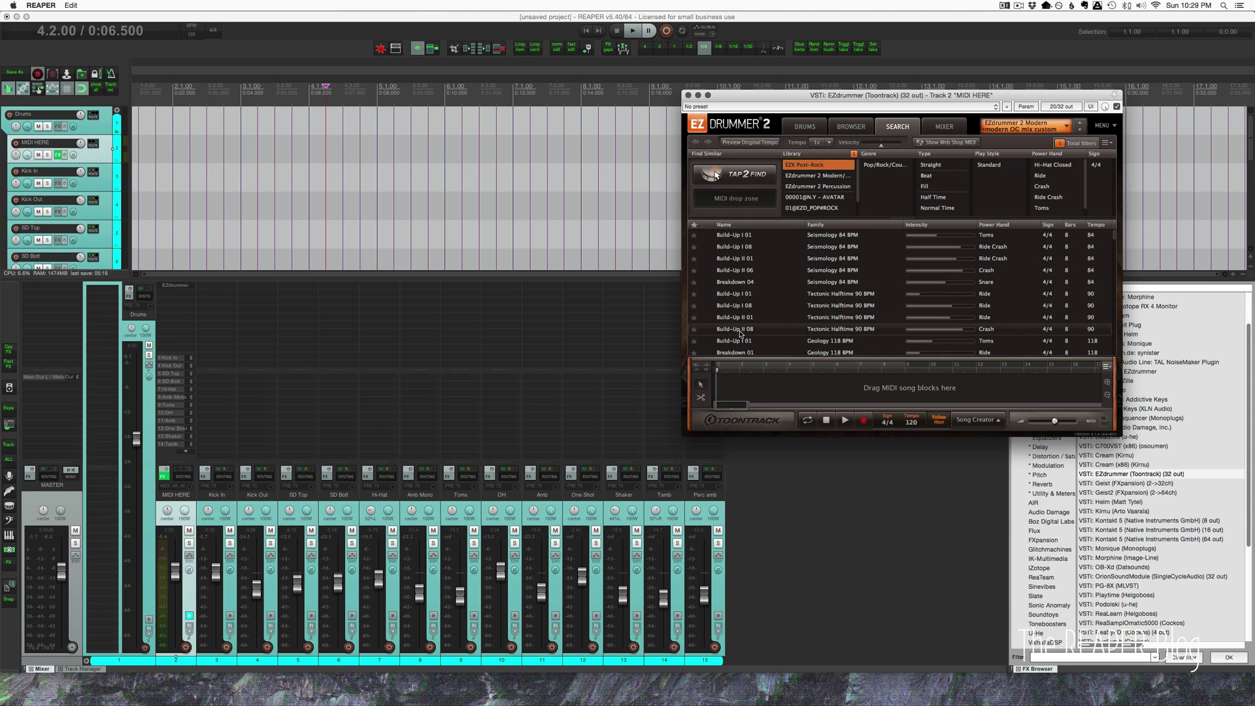
pyautogui.scroll(-3, 712, 330)
pyautogui.click(707, 298)
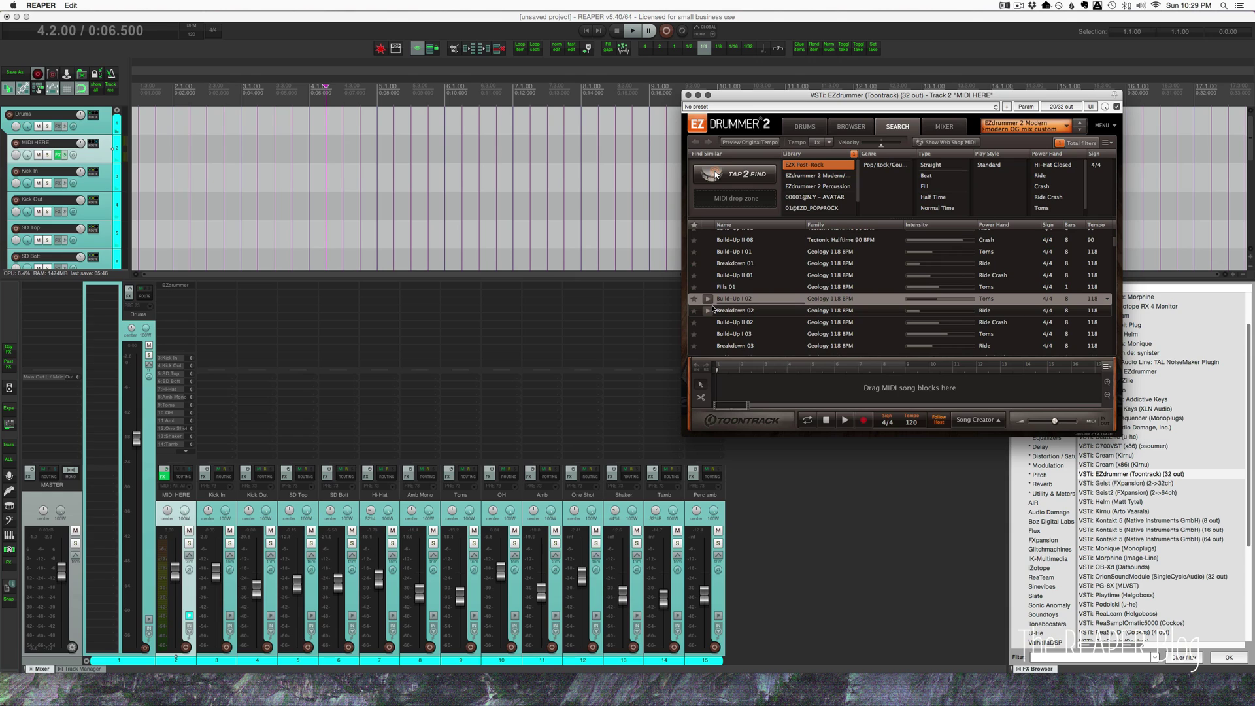
pyautogui.click(462, 506)
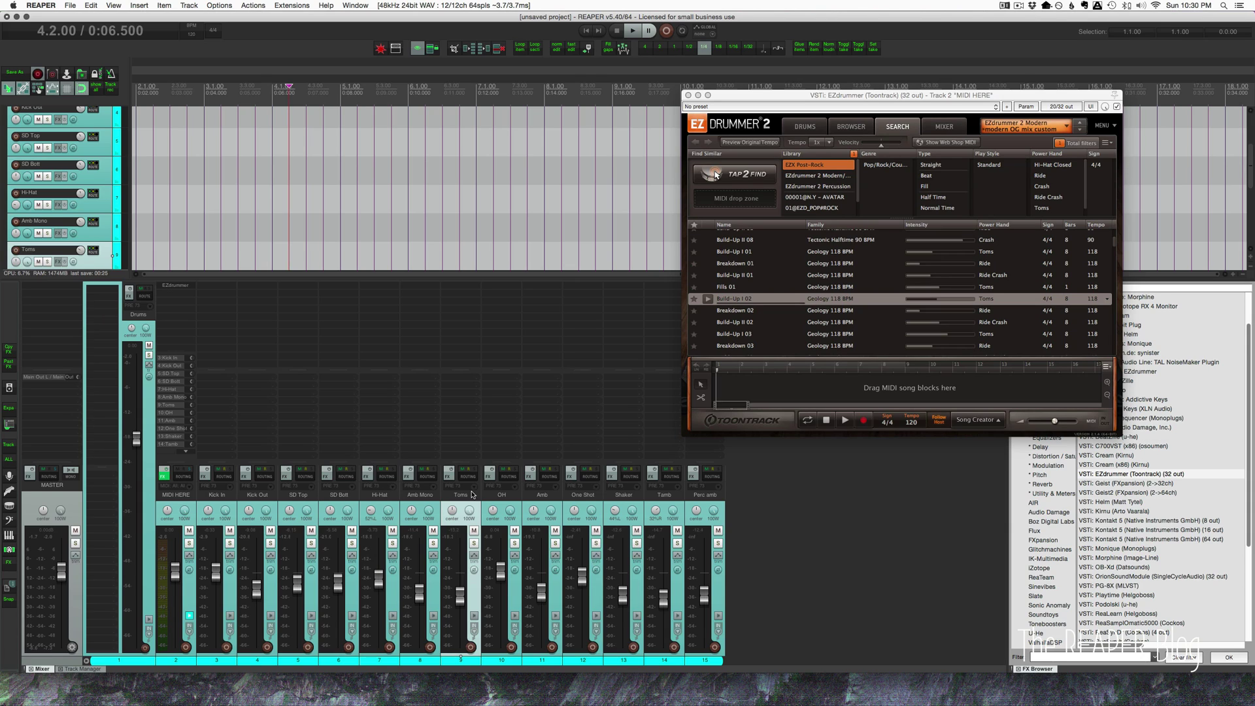
pyautogui.click(782, 456)
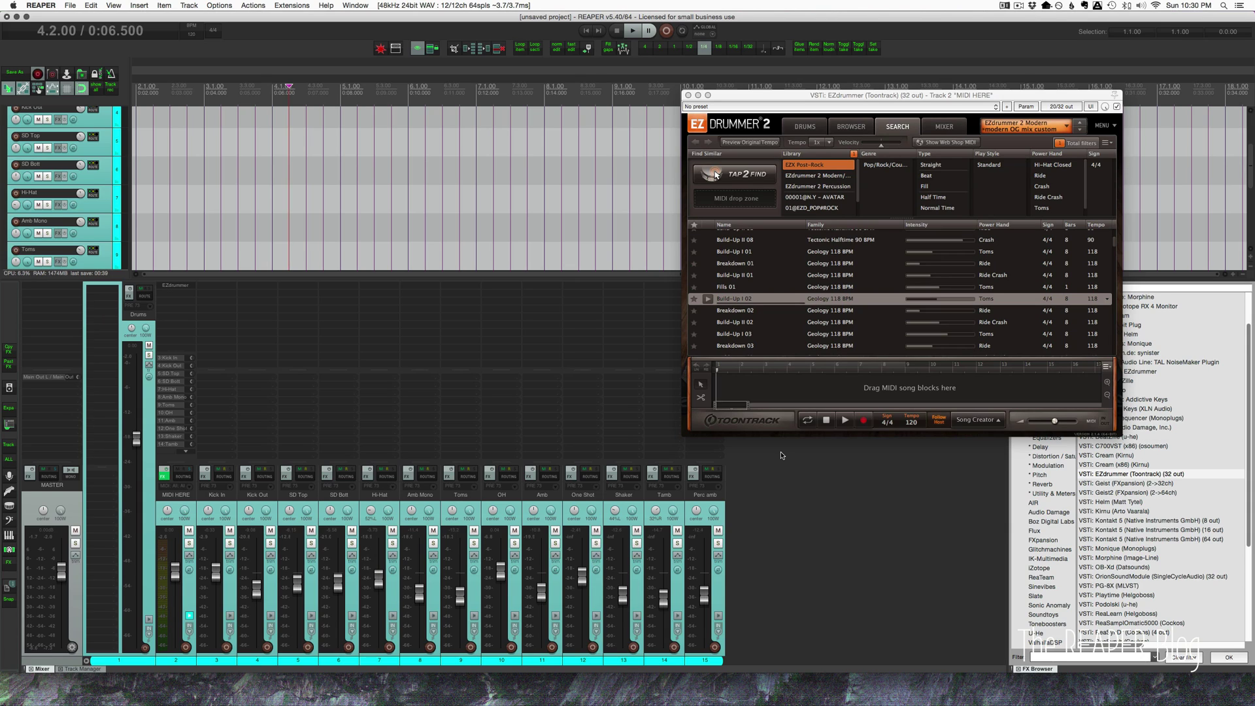